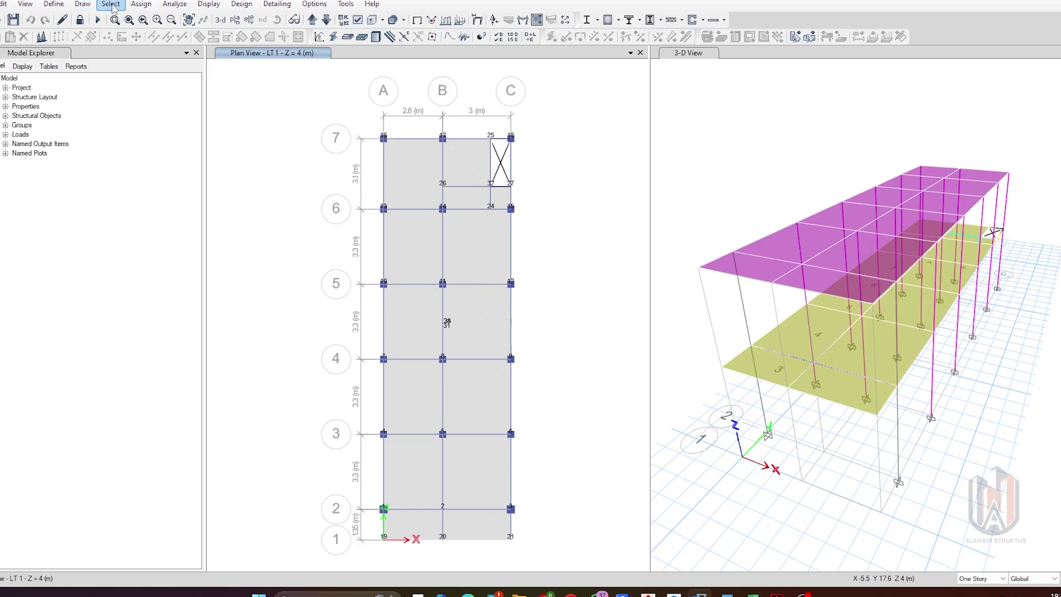
- Select all slabs in the model that use the PL 13 slab section
left_click(113, 8)
mouse_move(127, 21)
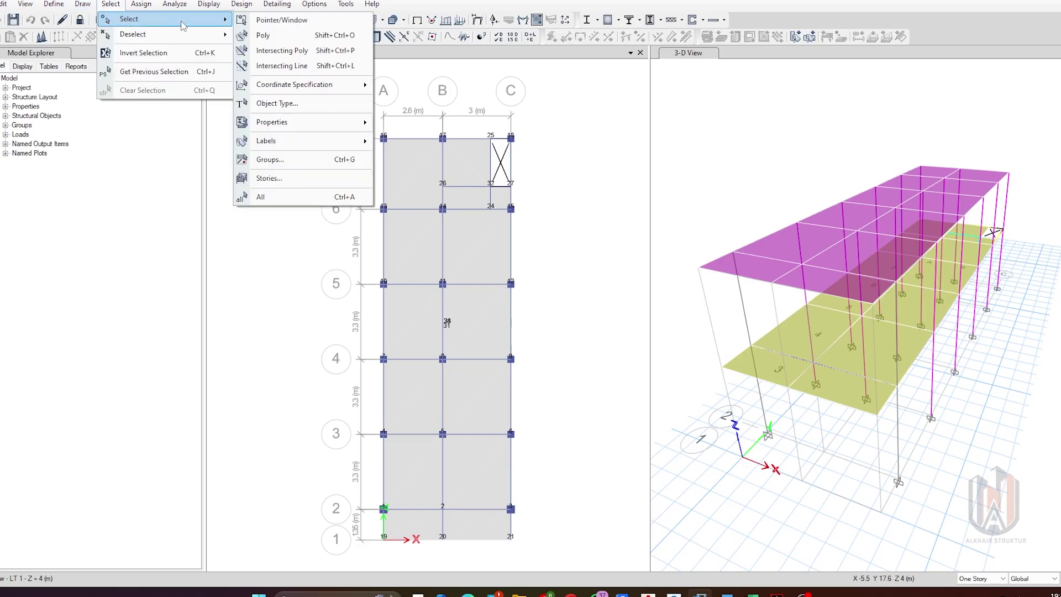
mouse_move(314, 124)
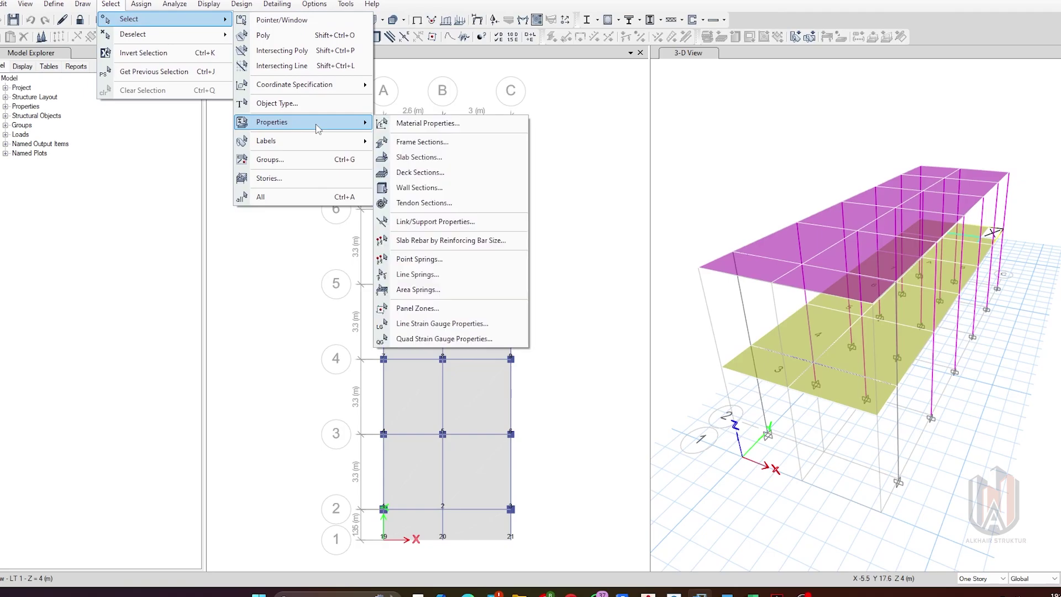
left_click(449, 159)
left_click(477, 216)
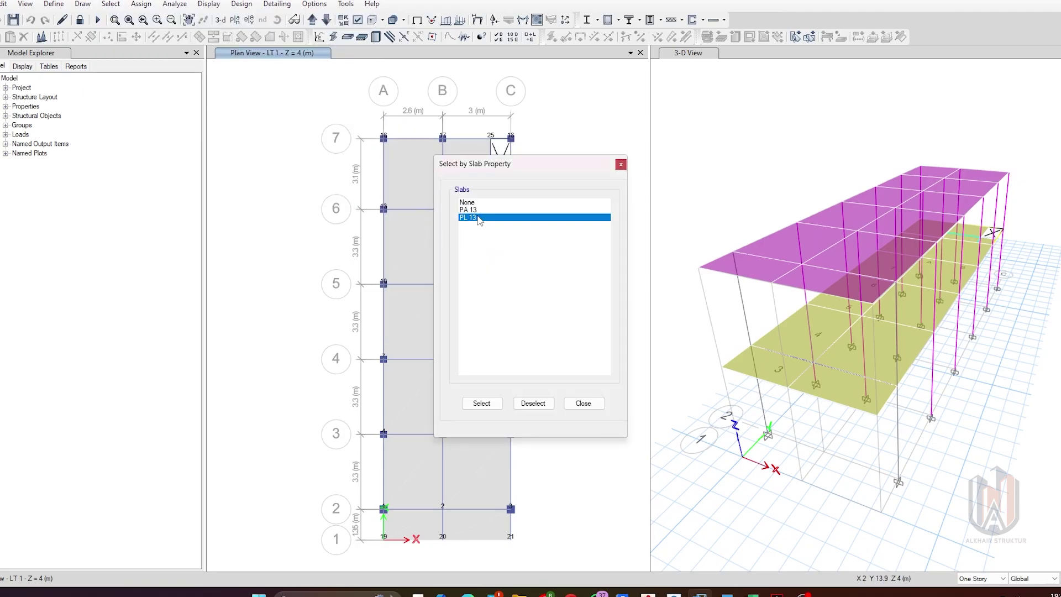
left_click(497, 405)
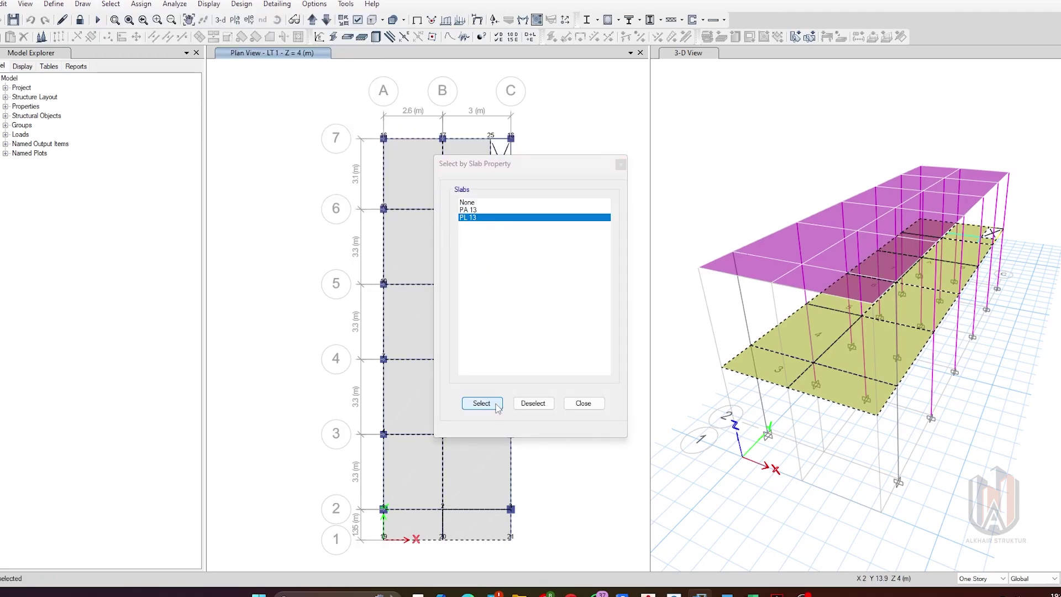
left_click(586, 405)
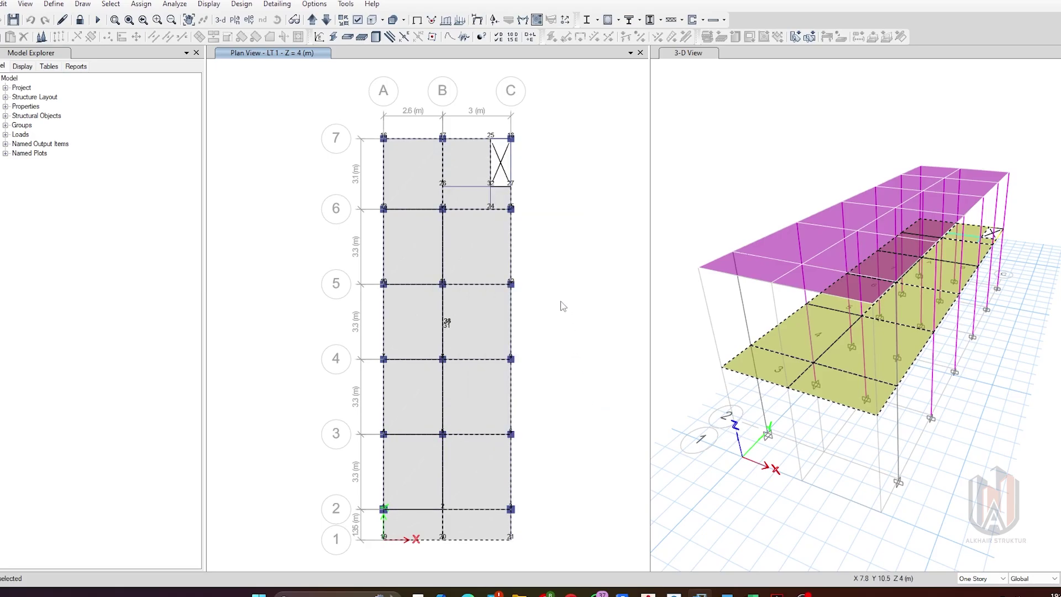
- Display the Element Forces - Area Shells analysis results table for the selected slabs only
key("ctrl+t")
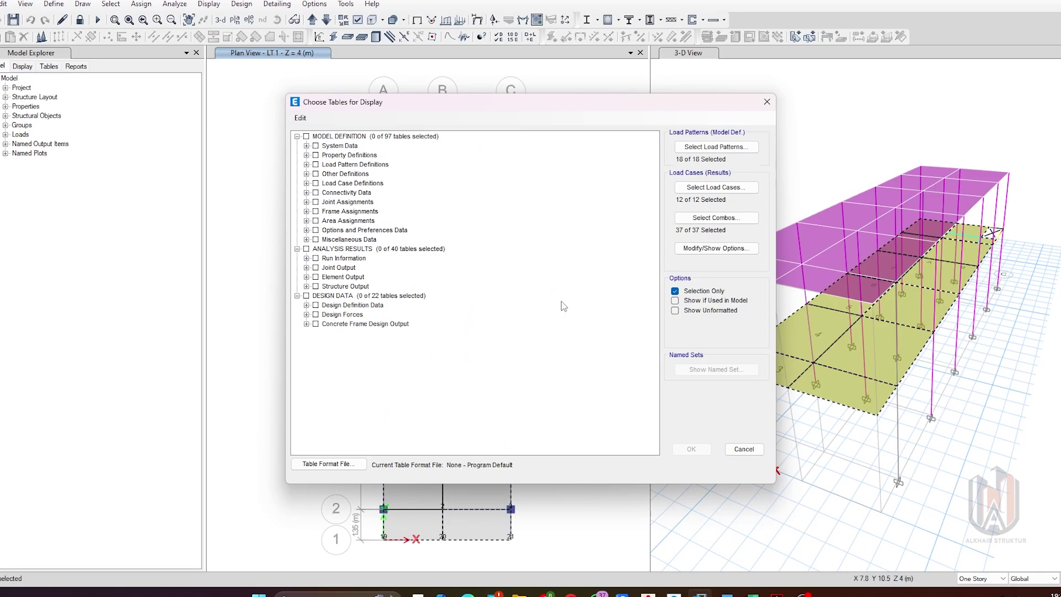
left_click(307, 286)
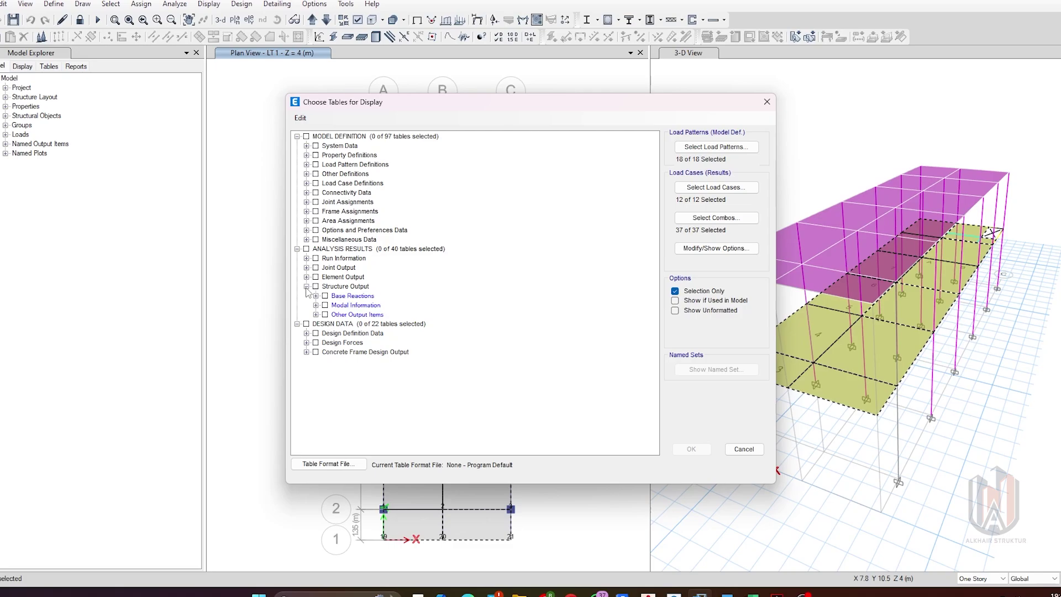
left_click(306, 287)
left_click(307, 276)
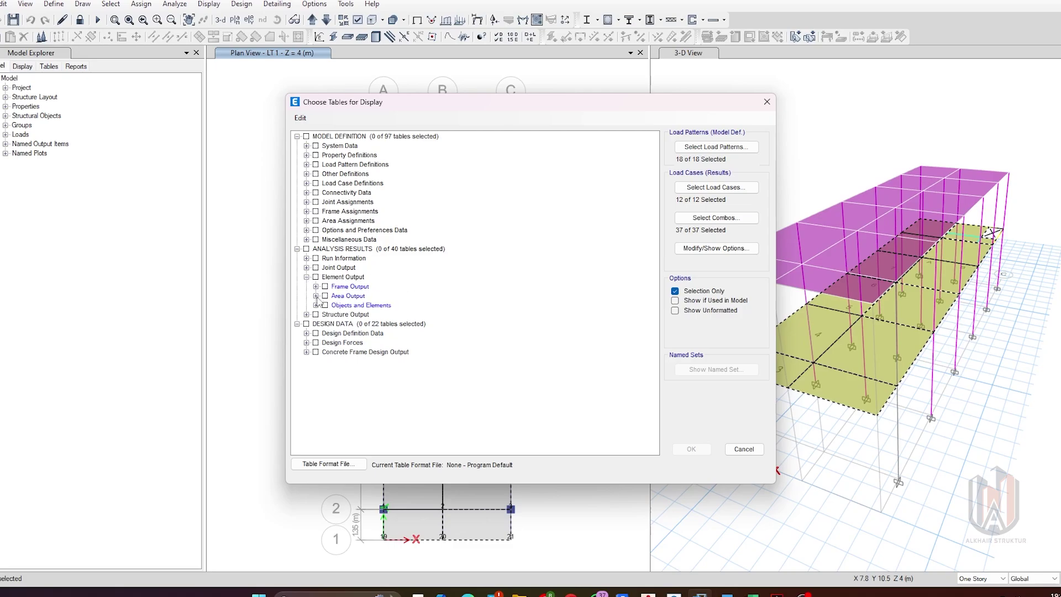
left_click(317, 296)
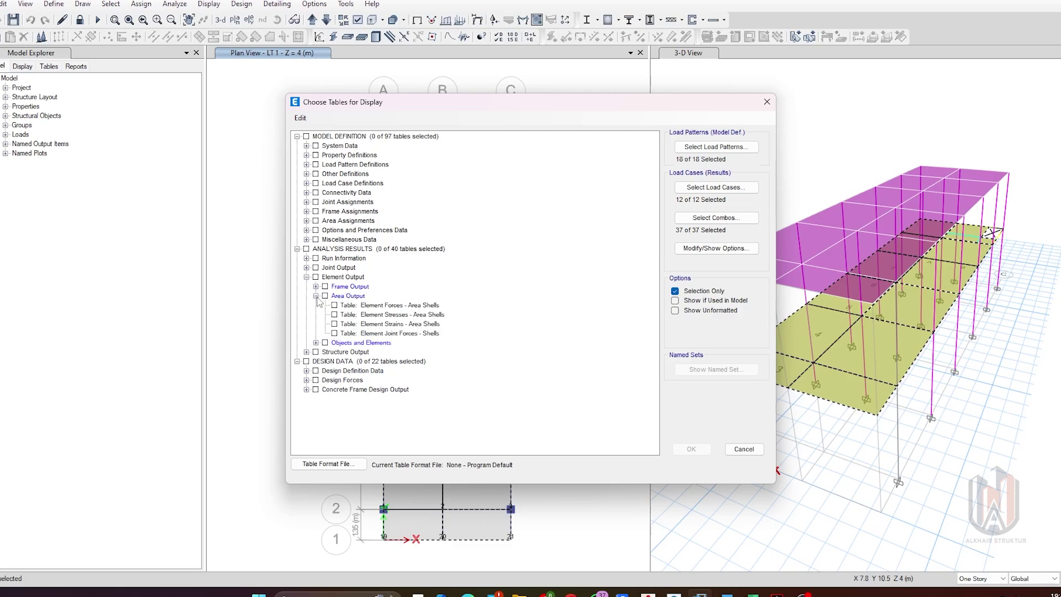
left_click(374, 306)
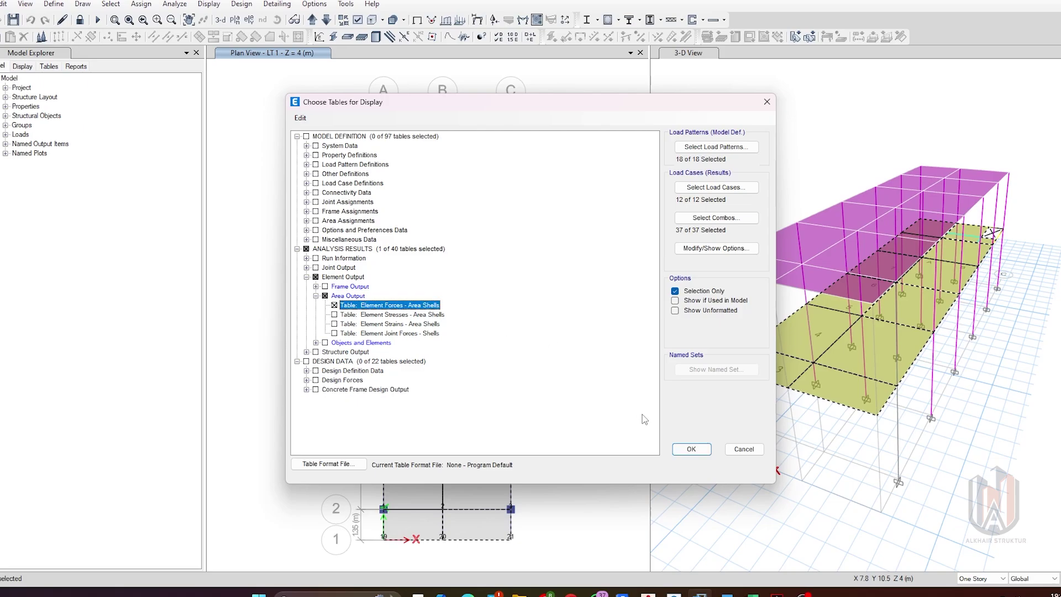
left_click(693, 450)
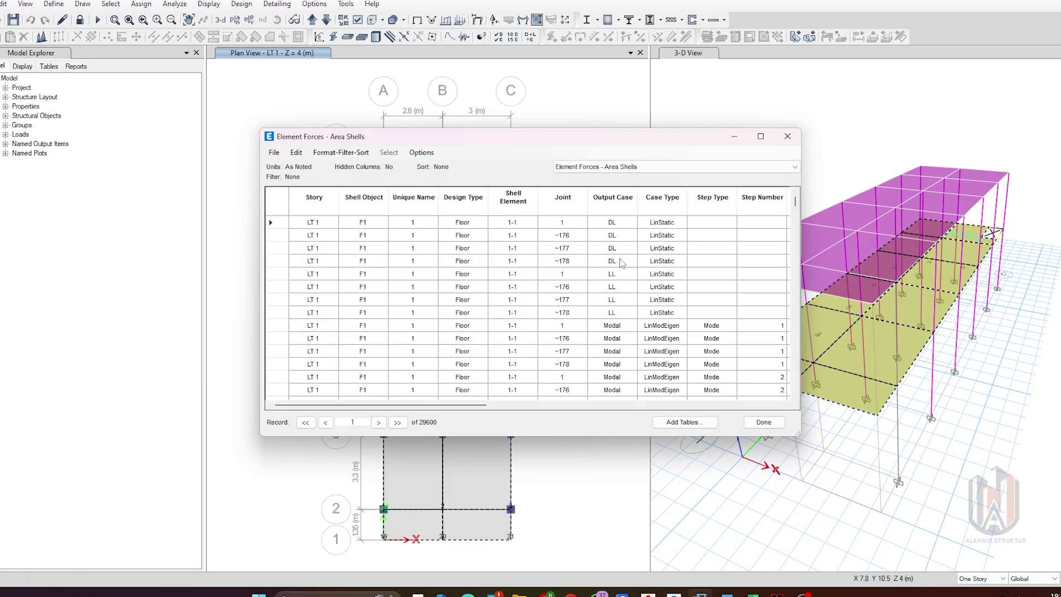
- Export the Element Forces - Area Shells table to Excel and switch to the exported Book1 workbook, maximised
scroll(623, 263, "down", 15)
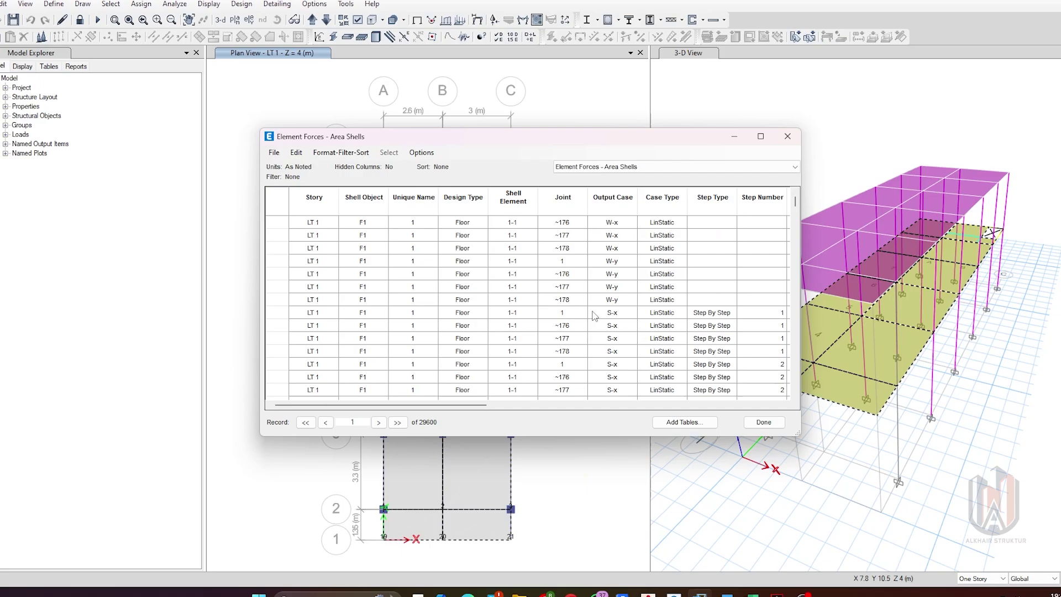
scroll(594, 316, "up", 15)
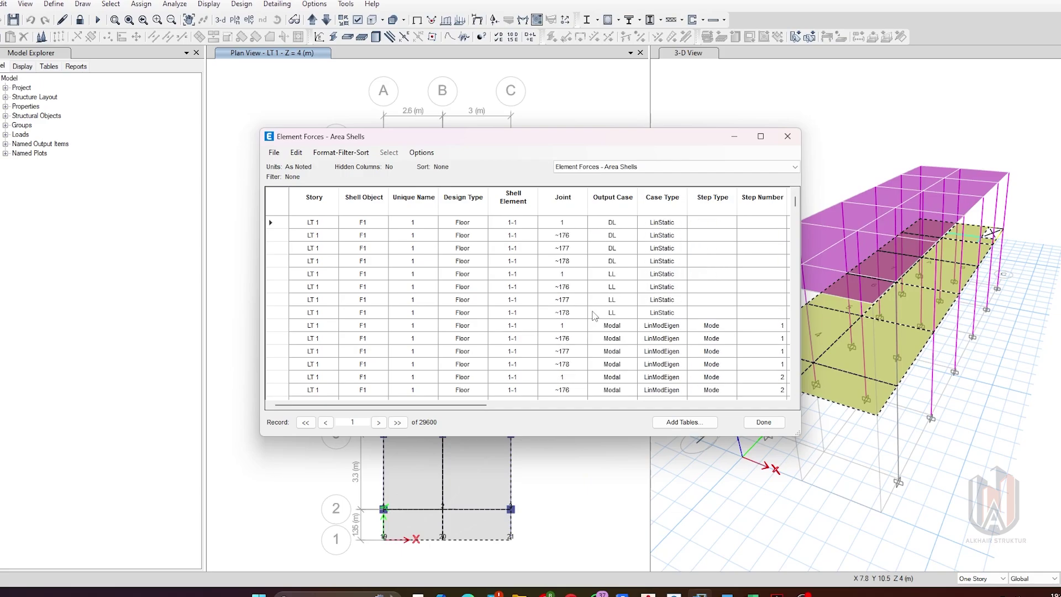
left_click(273, 153)
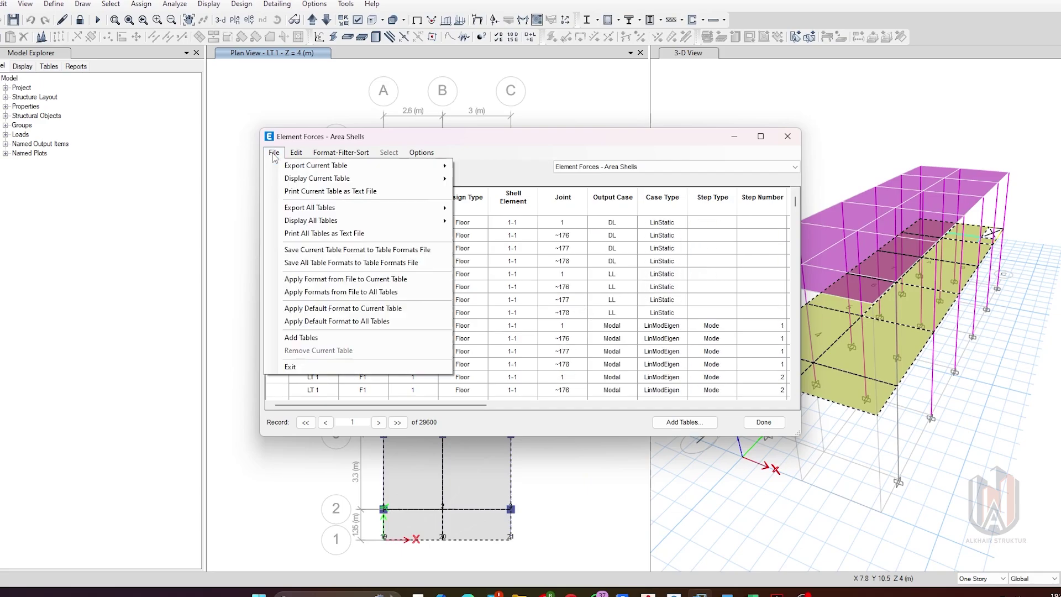
mouse_move(322, 170)
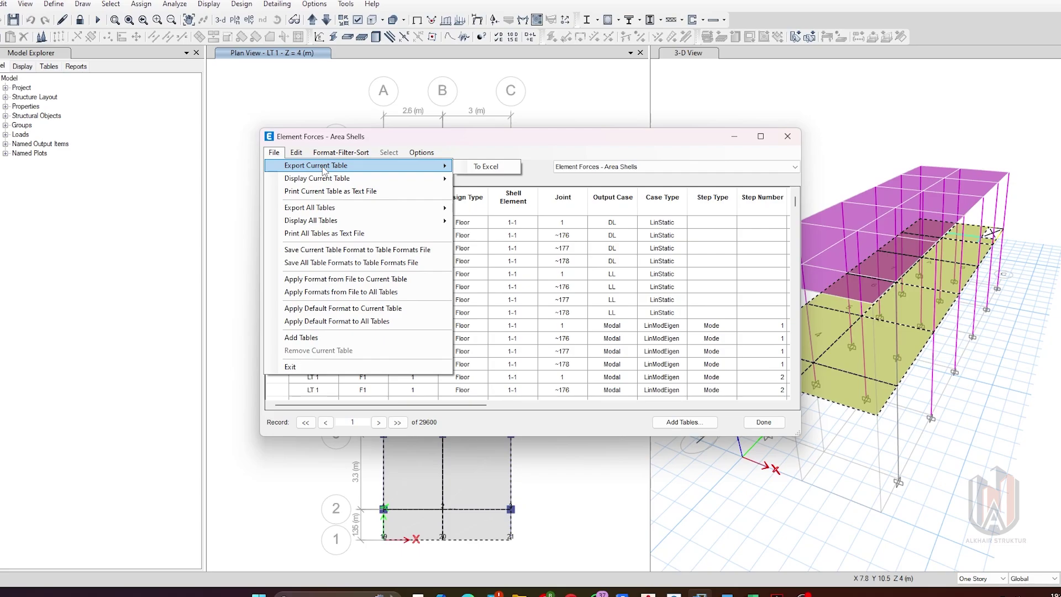
left_click(499, 168)
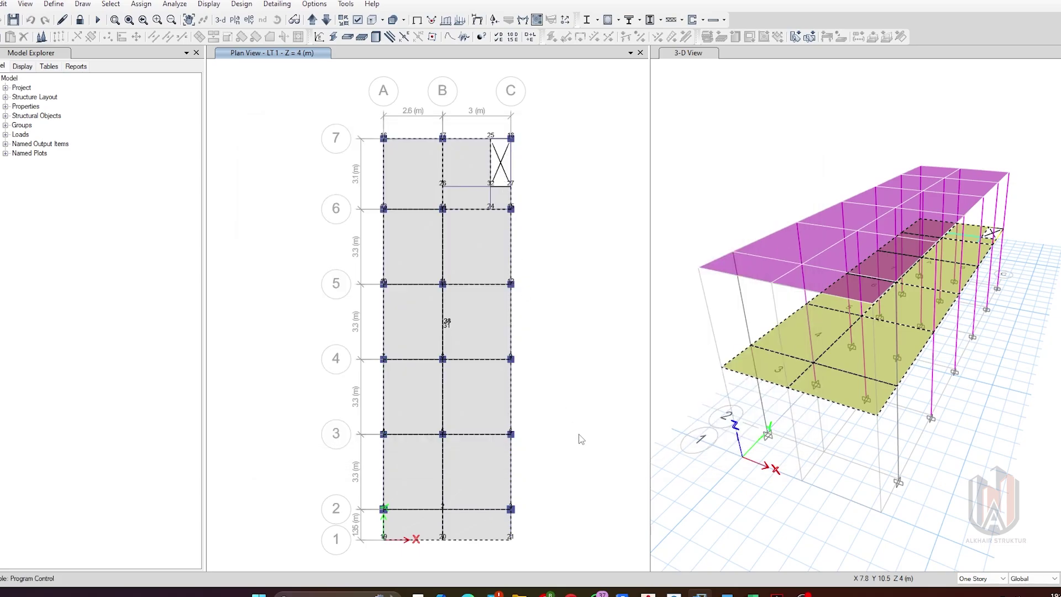
mouse_move(751, 593)
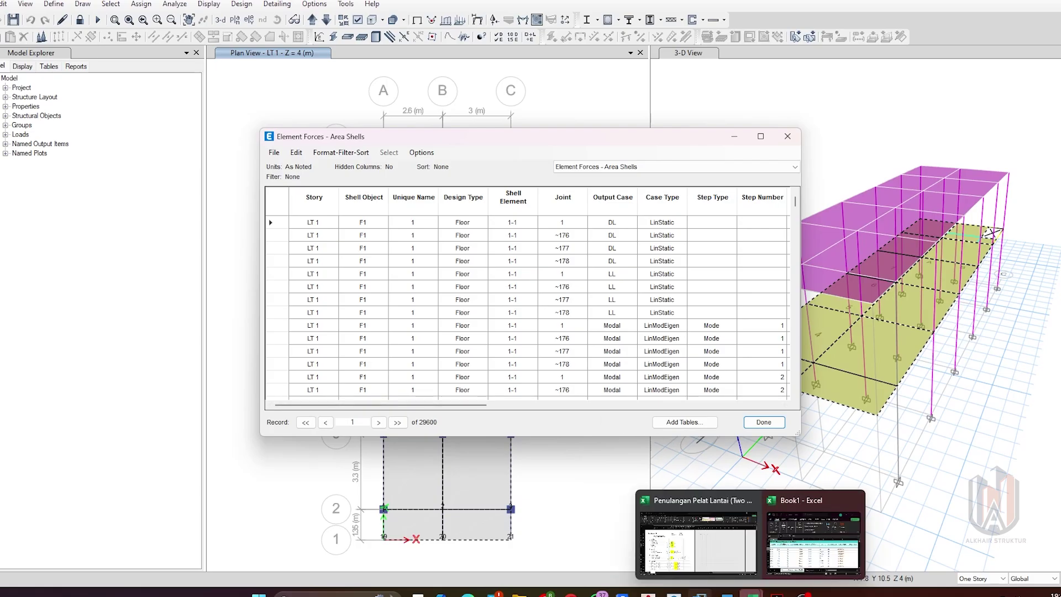
left_click(781, 531)
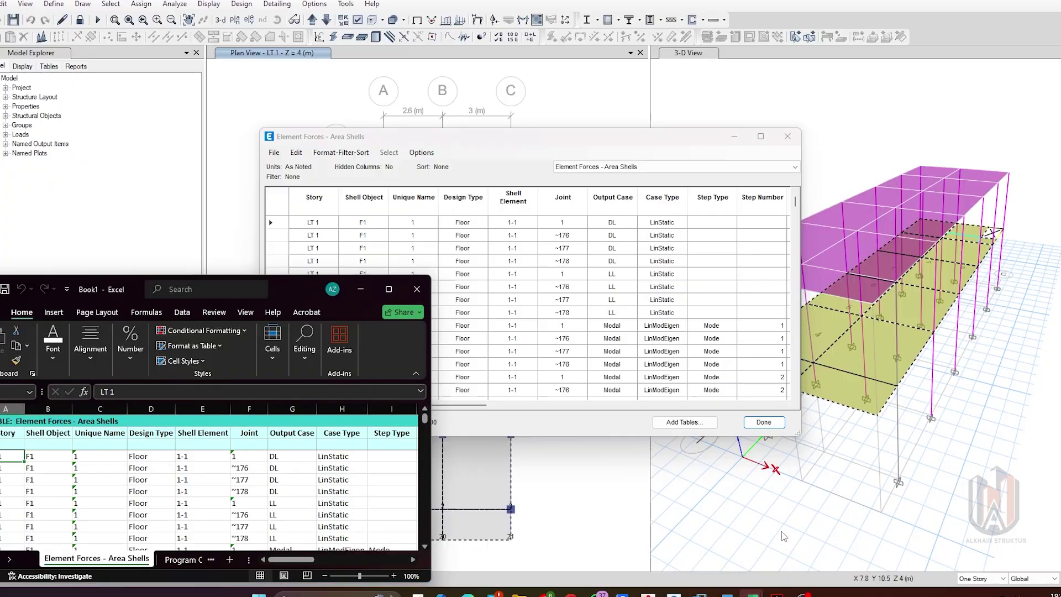
left_click(385, 289)
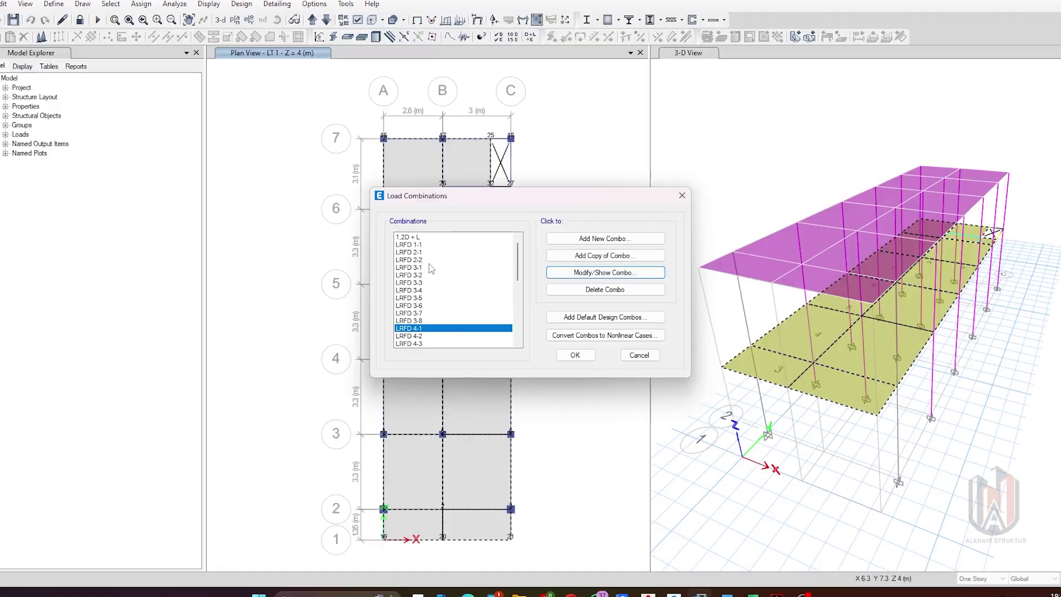
- Examine the load cases and scale factors of load combinations LRFD 2-1, LRFD 2-2 and LRFD 3-1 without changing them
left_click(426, 252)
left_click(586, 274)
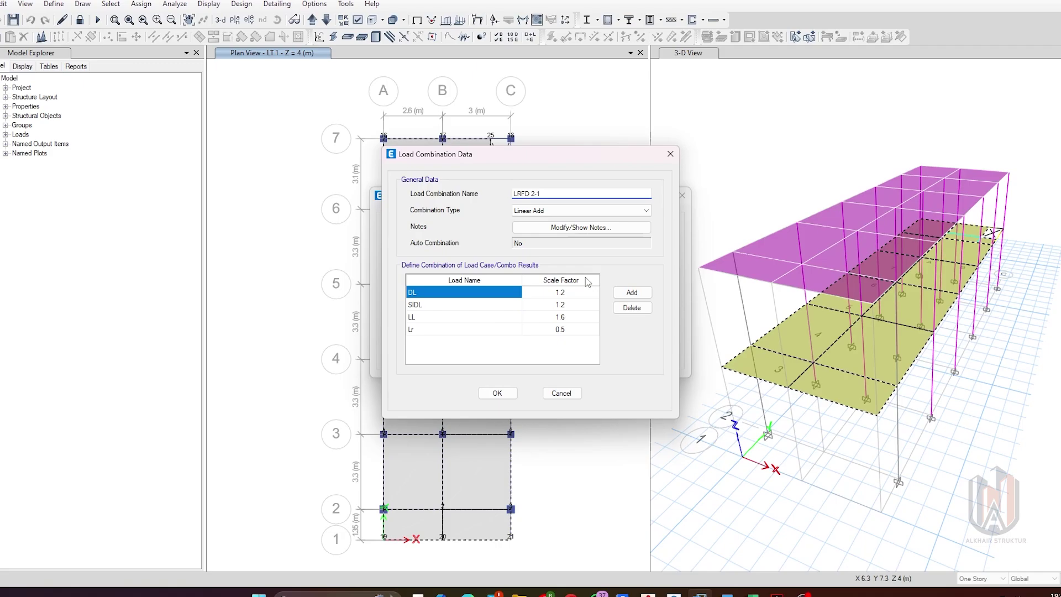
left_click(561, 393)
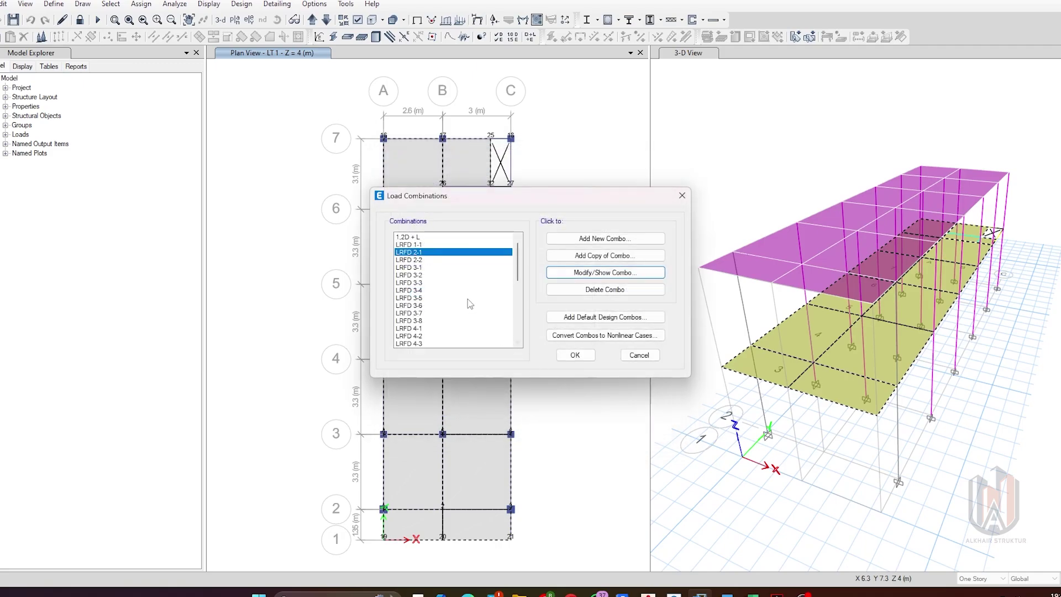
left_click(430, 259)
left_click(586, 273)
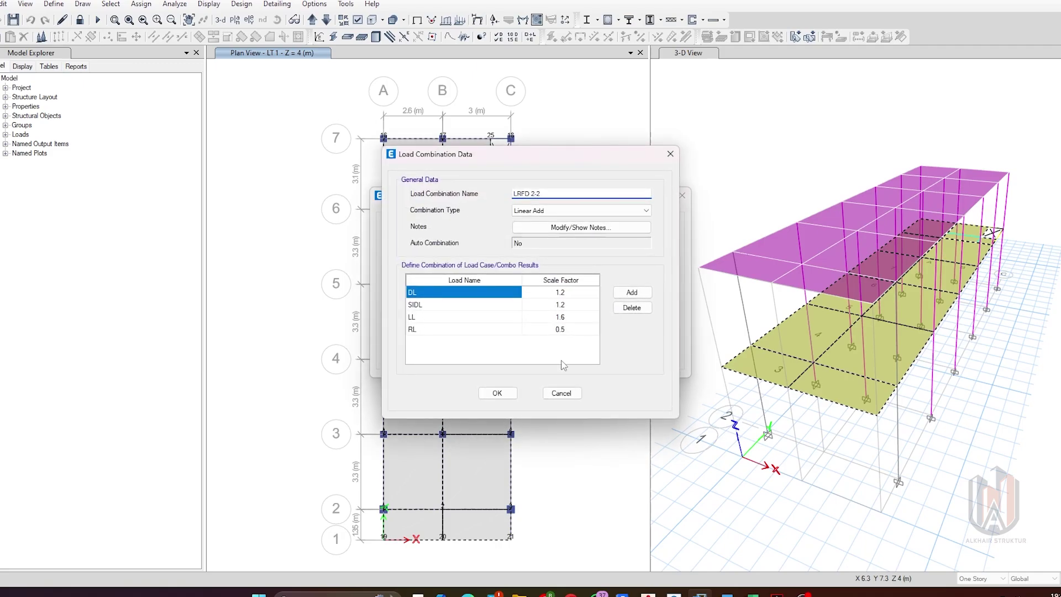
left_click(561, 391)
left_click(444, 267)
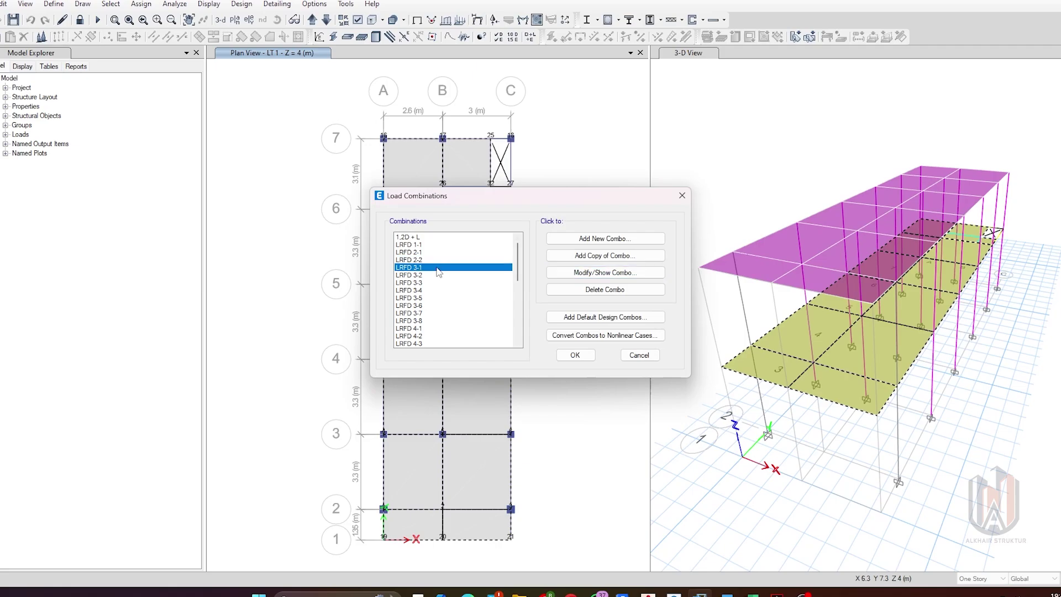
left_click(586, 274)
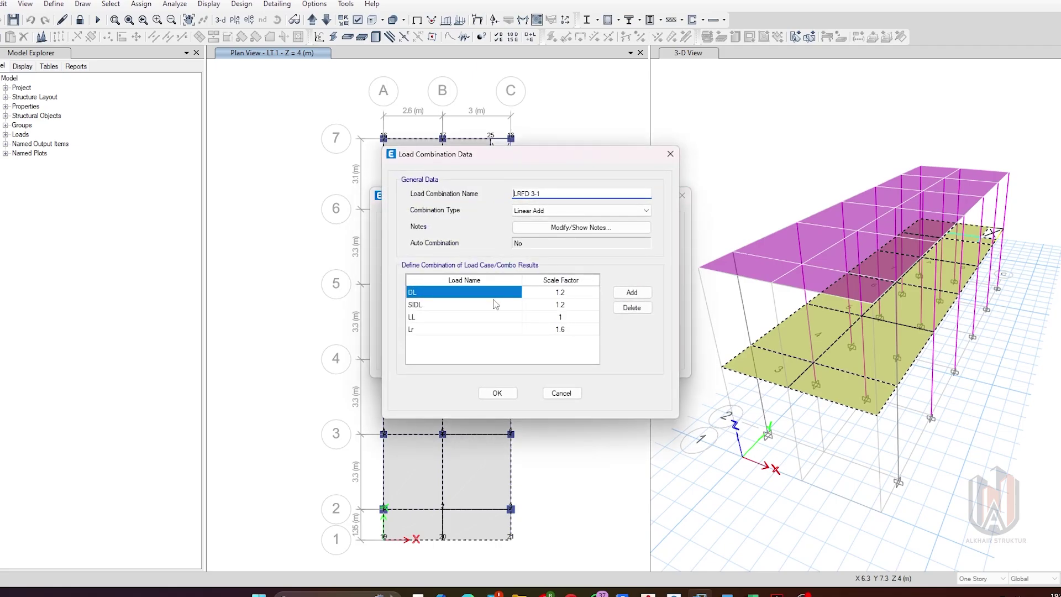
left_click(561, 393)
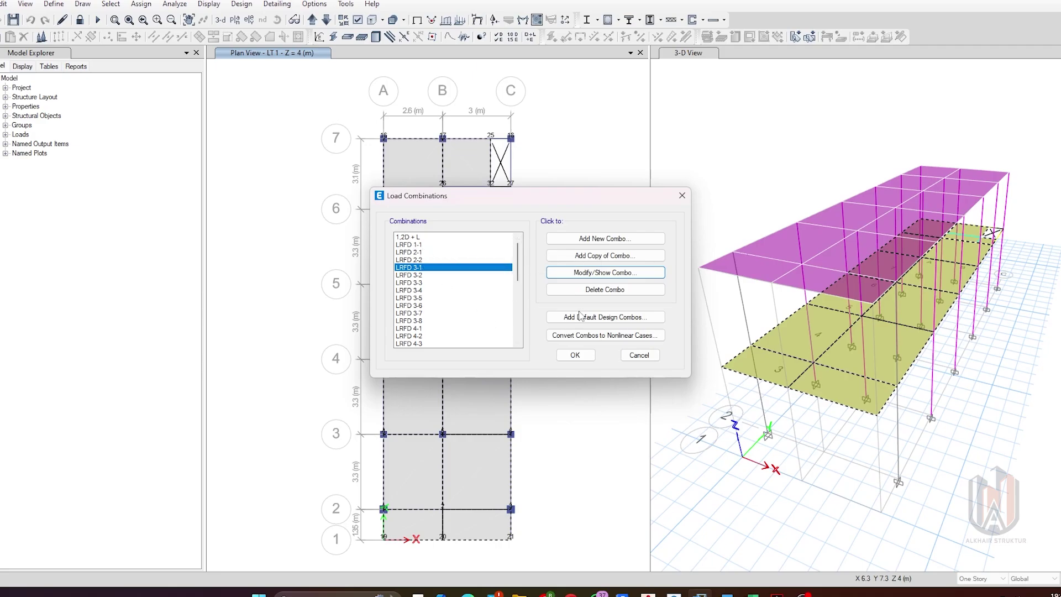
left_click(640, 355)
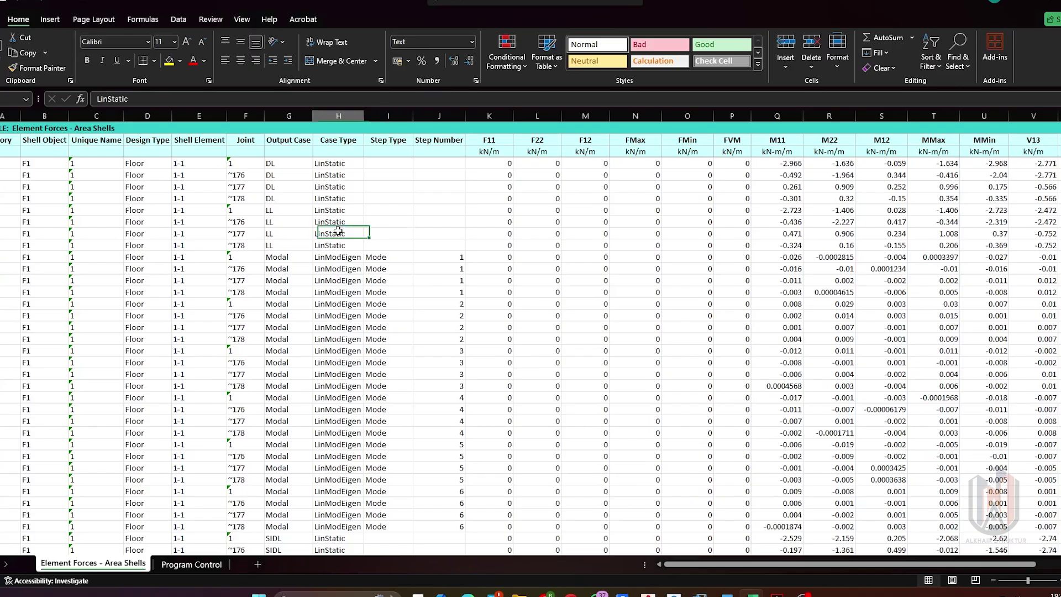
- Turn on column filters for the exported Element Forces - Area Shells table
left_click(249, 197)
left_click(237, 24)
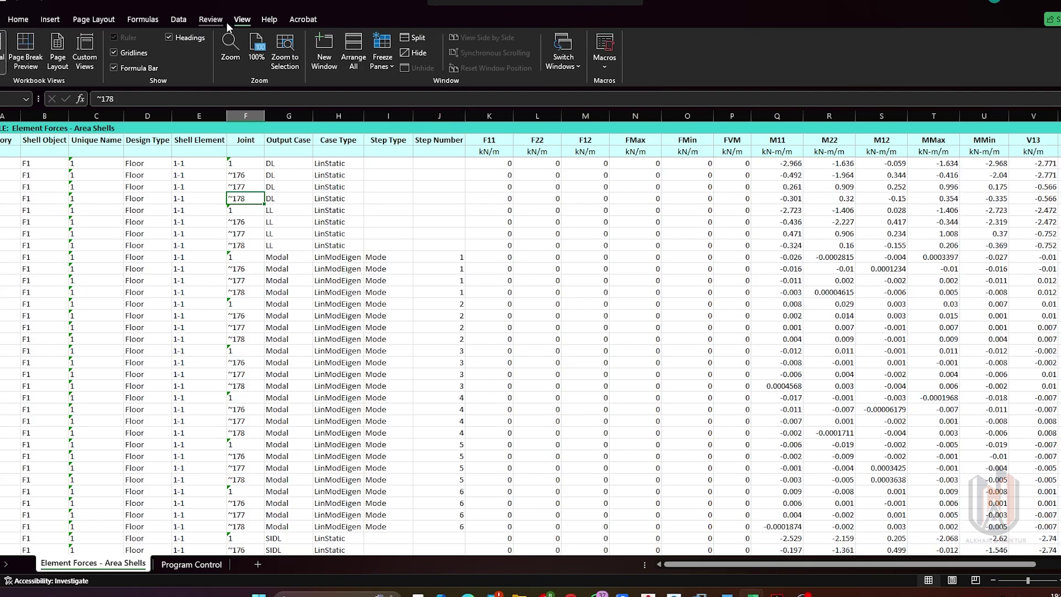
left_click(187, 20)
left_click(383, 48)
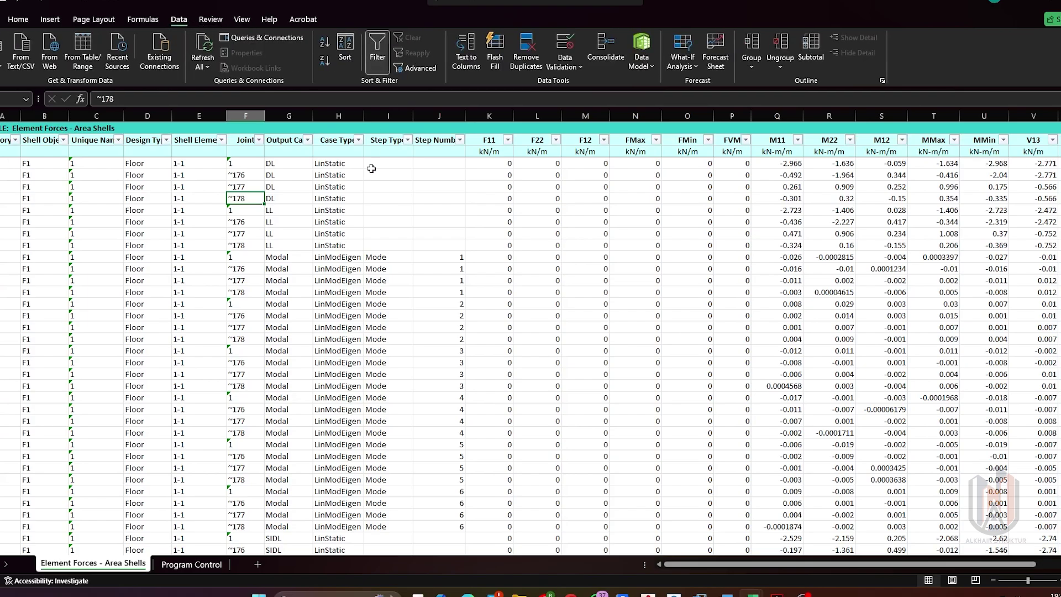
- Filter the Output Case column to show only LRFD 2-1 and LRFD 2-2
left_click(307, 140)
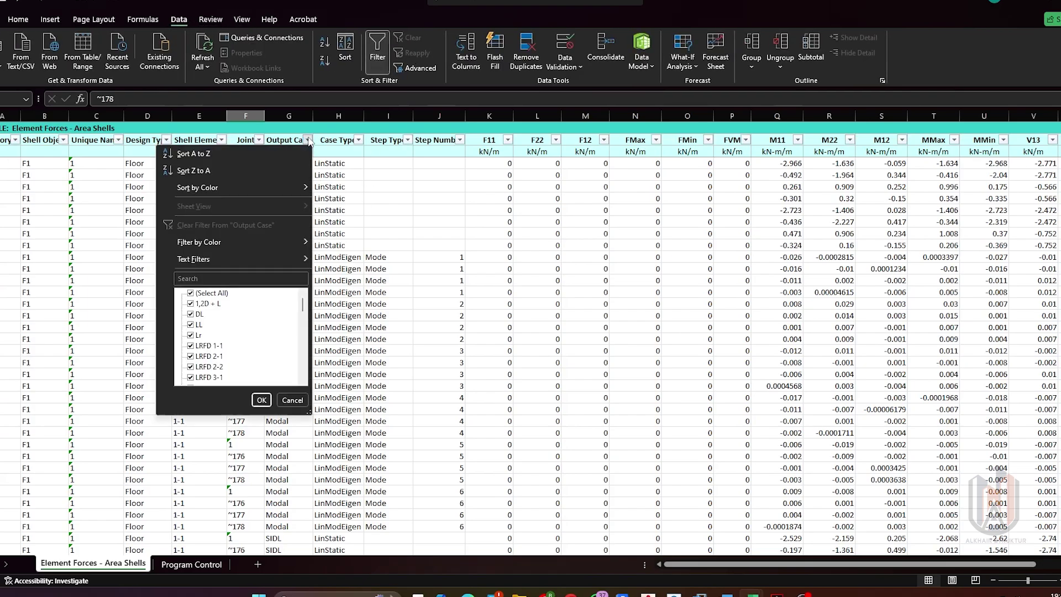
left_click(218, 293)
scroll(221, 310, "down", 1)
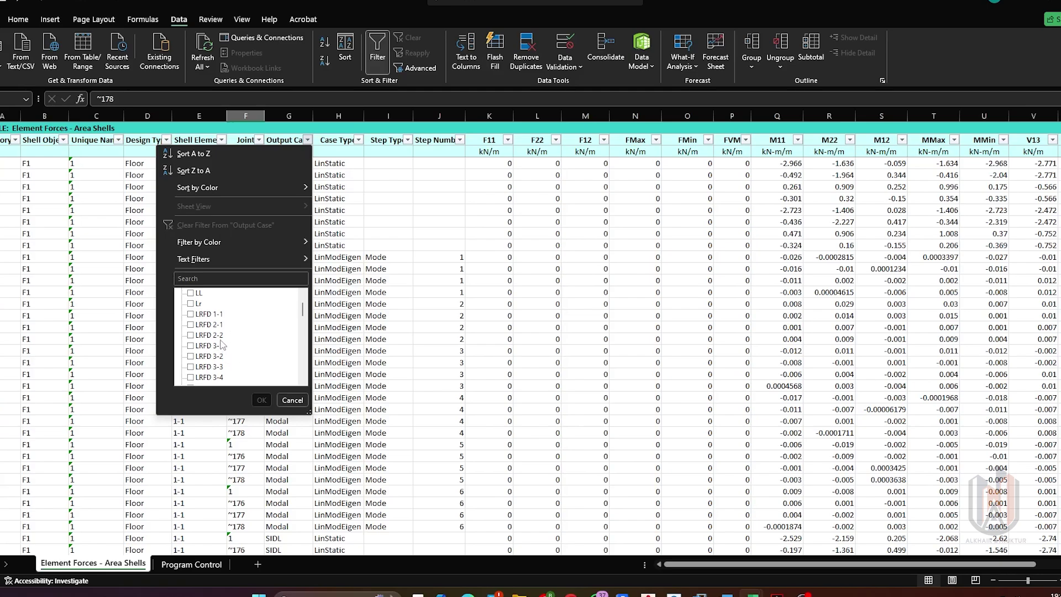
left_click(220, 336)
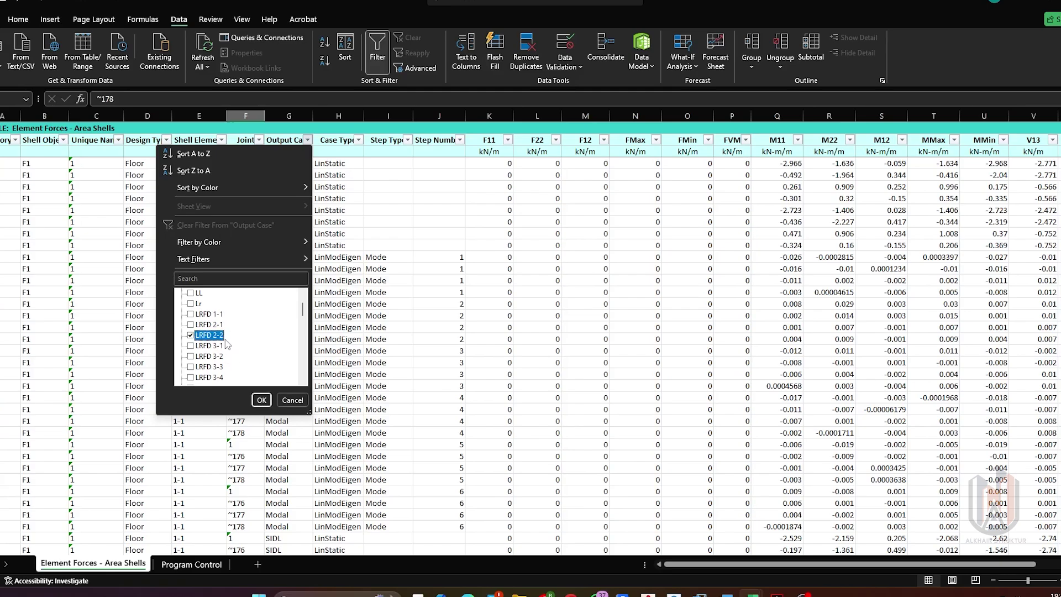
left_click(209, 324)
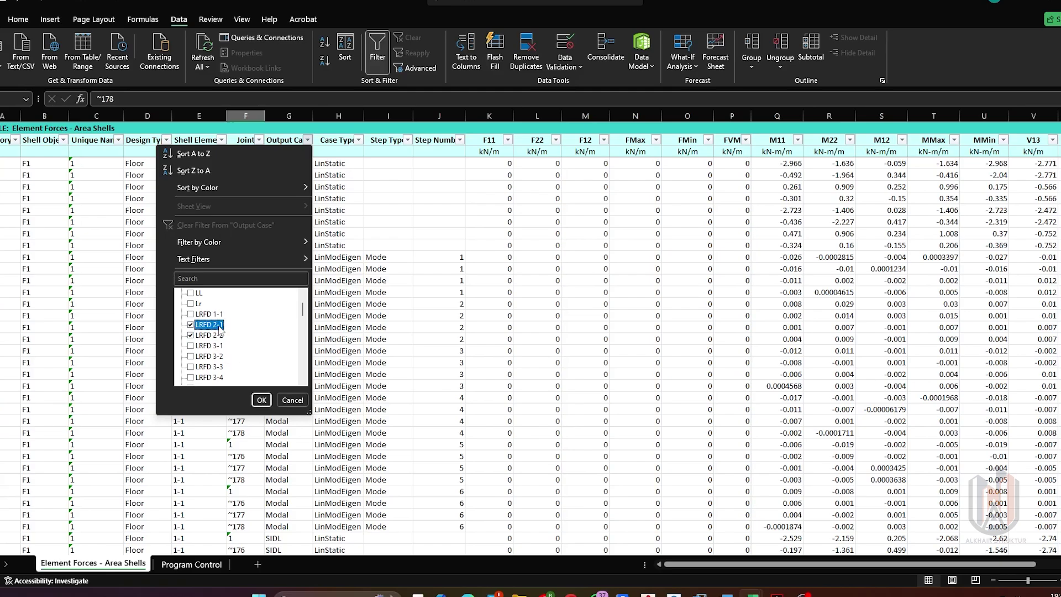
left_click(261, 399)
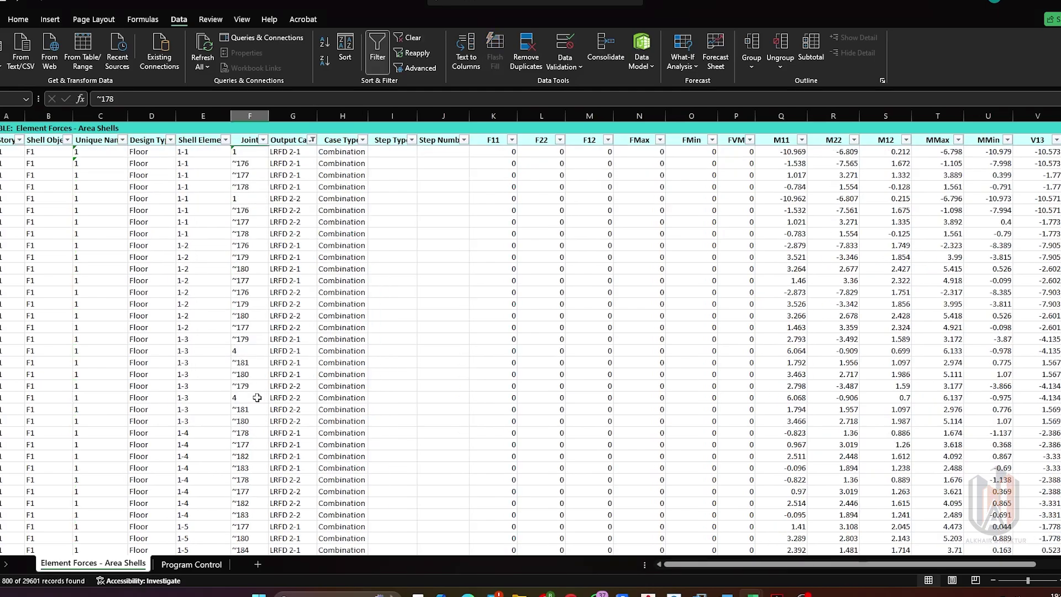
- Sort the filtered rows by the M11 moment from smallest to largest
left_click(636, 268)
left_click(802, 139)
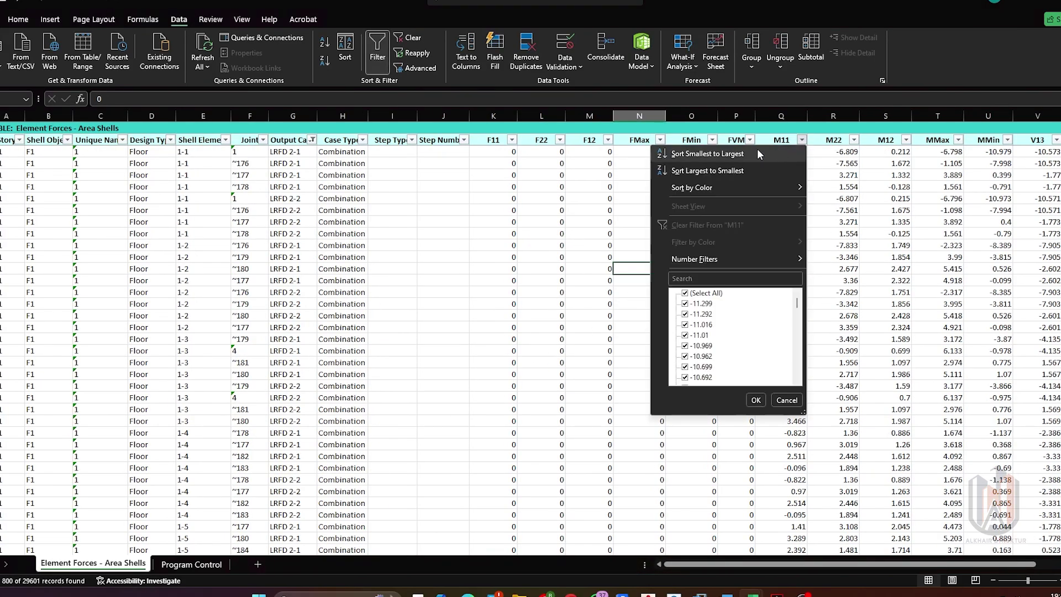
left_click(757, 149)
- Sort the filtered rows by the M11 moment from largest to smallest and copy the top M11 value, 6.657
left_click(802, 141)
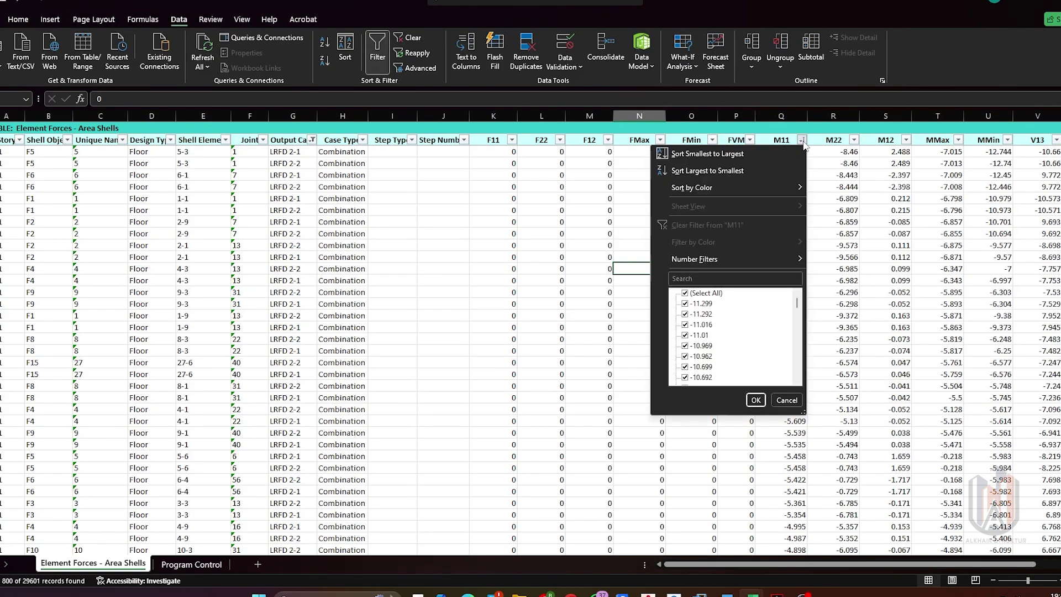
left_click(771, 163)
left_click(785, 175)
key("Up")
key("Up")
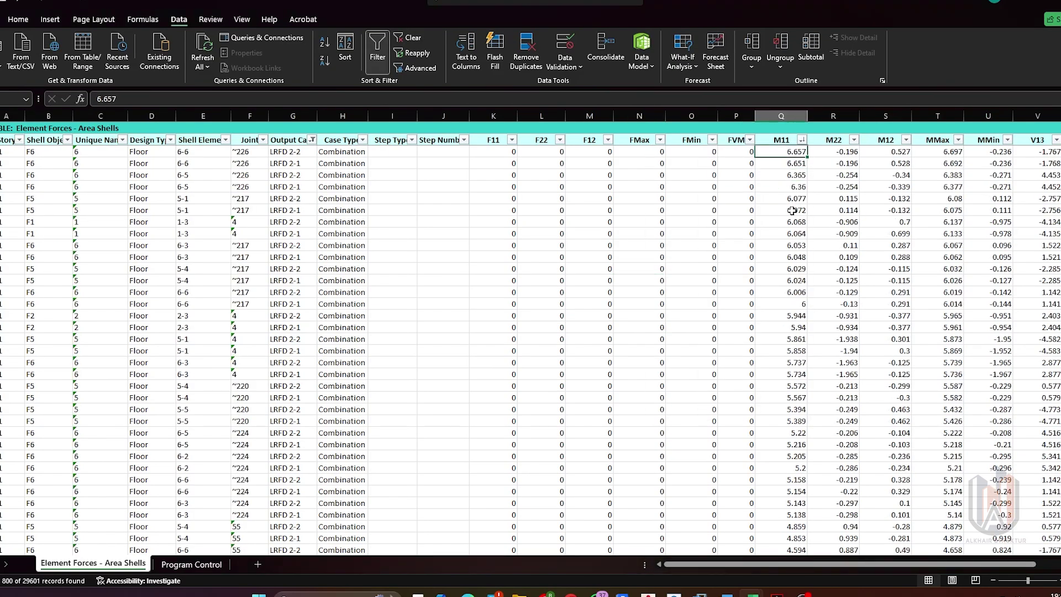
key("ctrl+c")
- In the slab design workbook's S1 For YT sheet, set page width scaling to Automatic and paste 6.657 in column AJ beside the M11 Max row
key("alt+Tab")
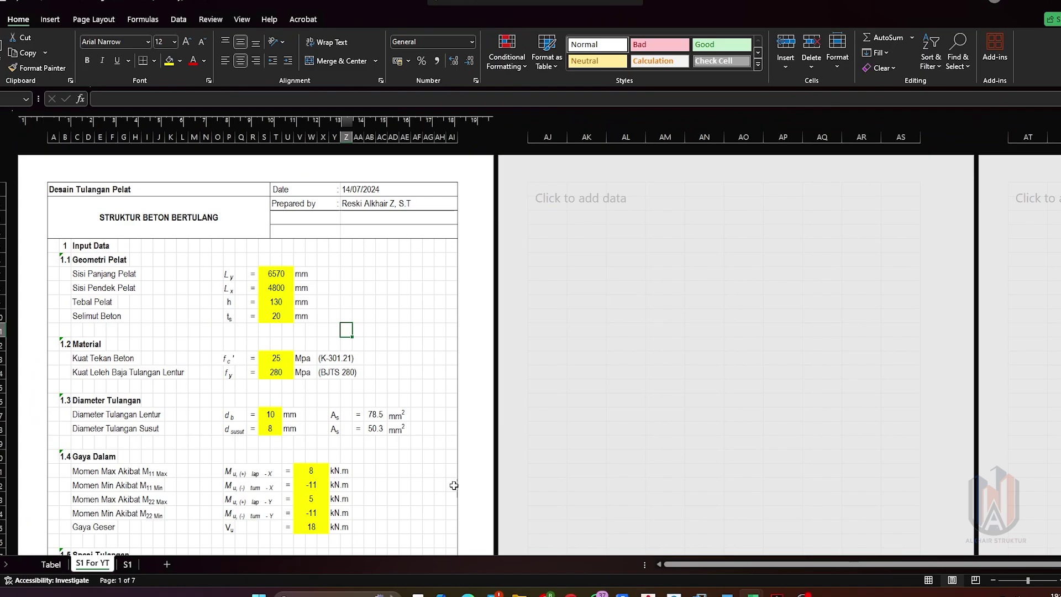
left_click(557, 471)
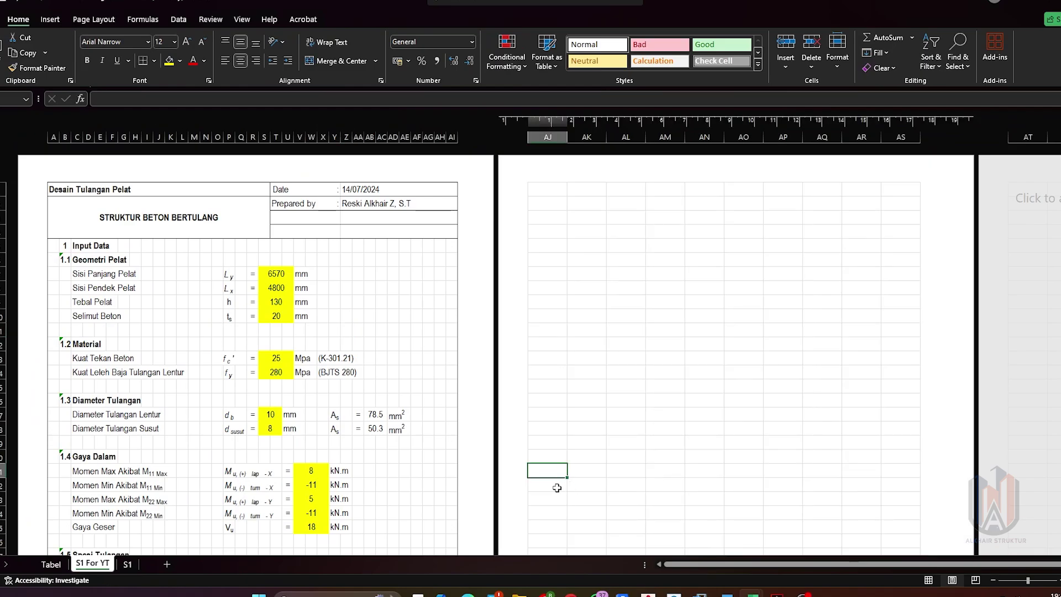
key("ctrl+v")
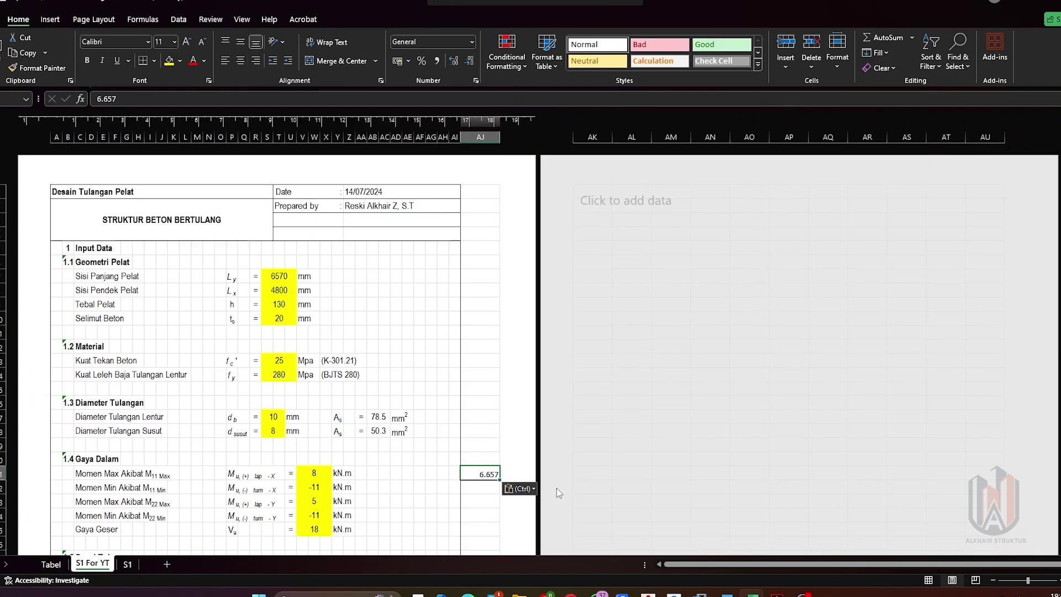
key("ctrl+z")
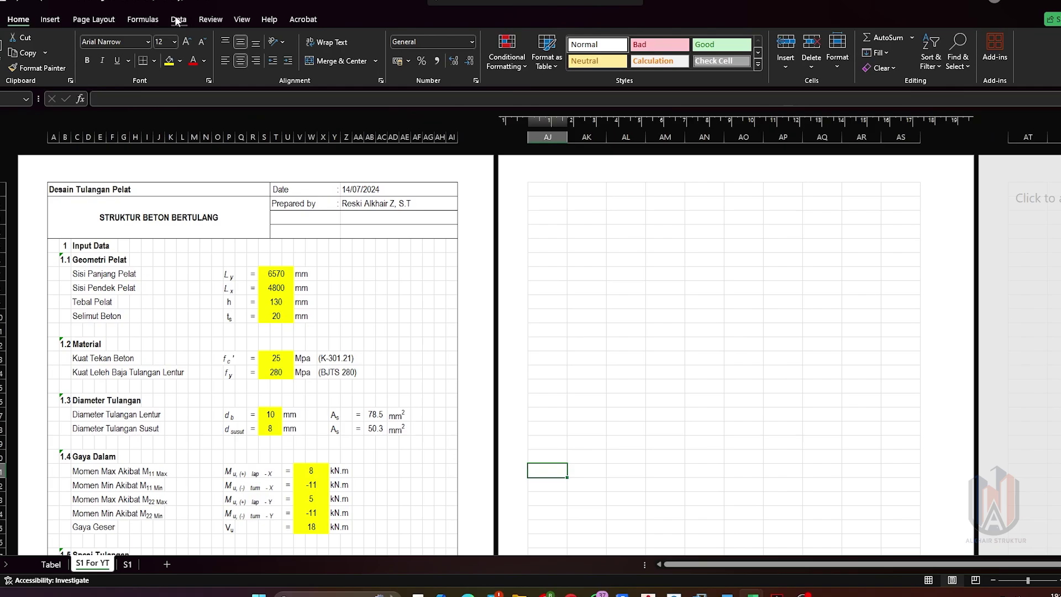
left_click(94, 19)
left_click(367, 37)
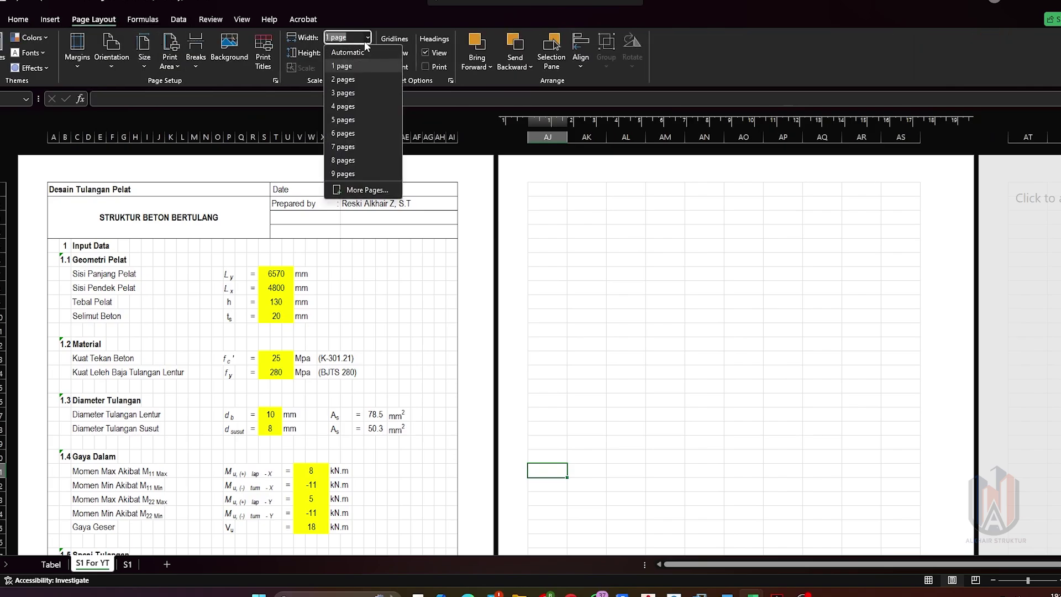
left_click(365, 47)
key("ctrl+v")
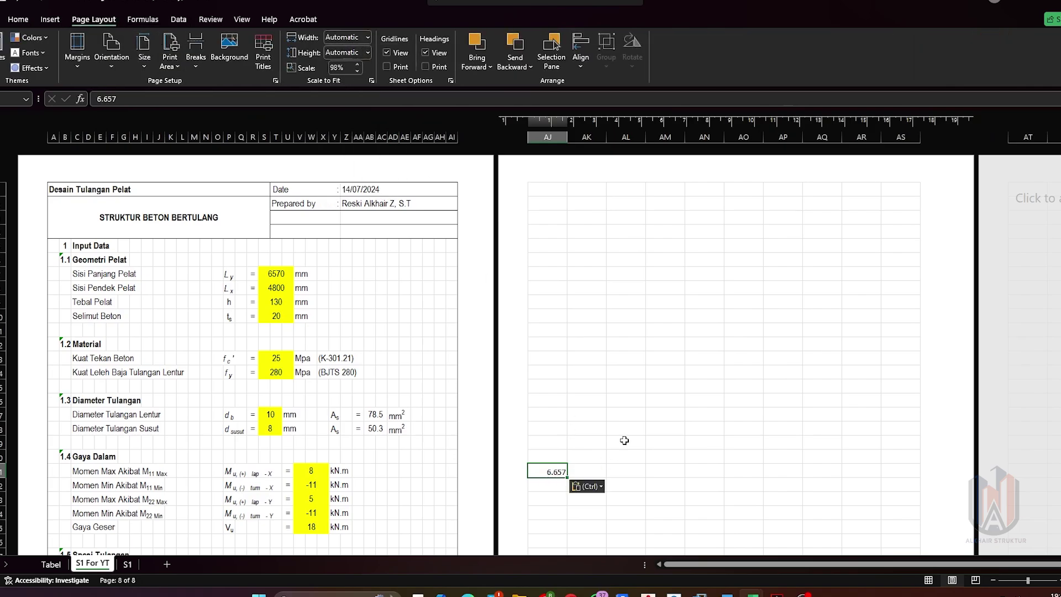
- Sort the exported forces by M11 from smallest to largest and copy the top value, -11.299, to column AJ beside the design sheet's M11 Min row
key("alt+Tab")
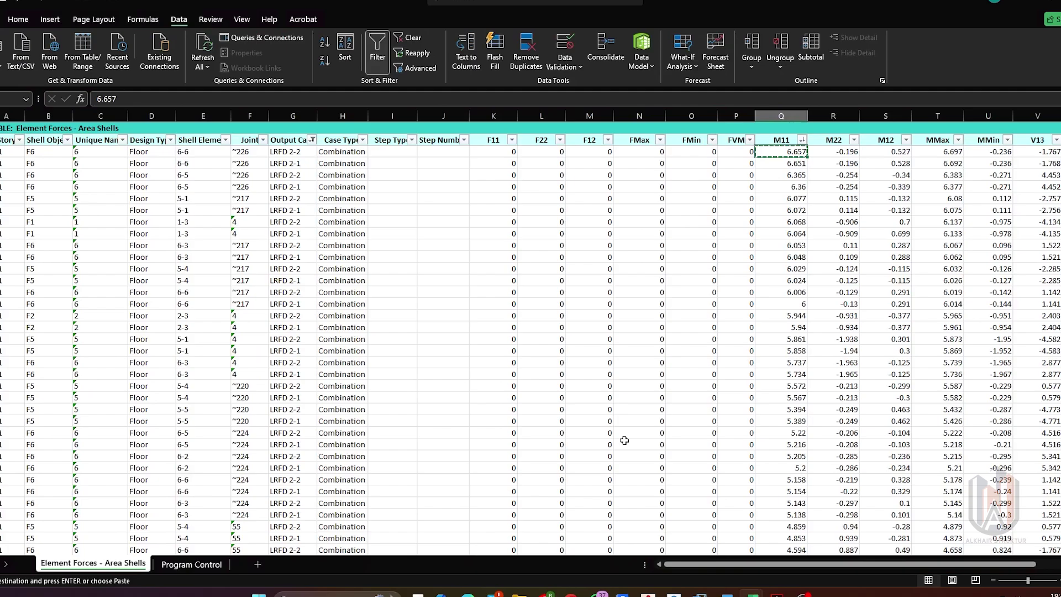
left_click(802, 140)
left_click(780, 150)
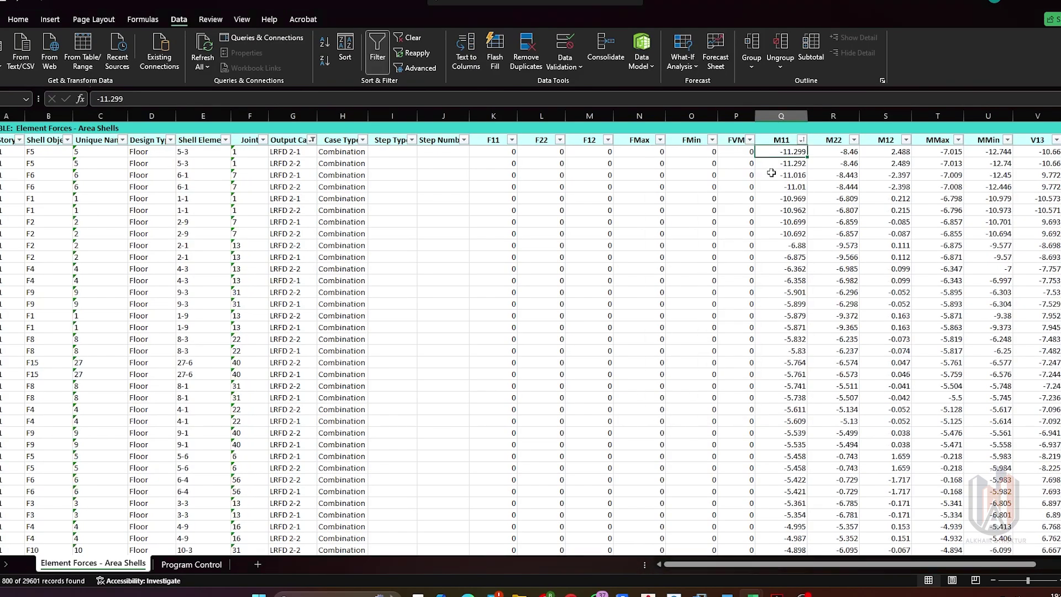
key("ctrl+c")
key("alt+Tab")
left_click(560, 488)
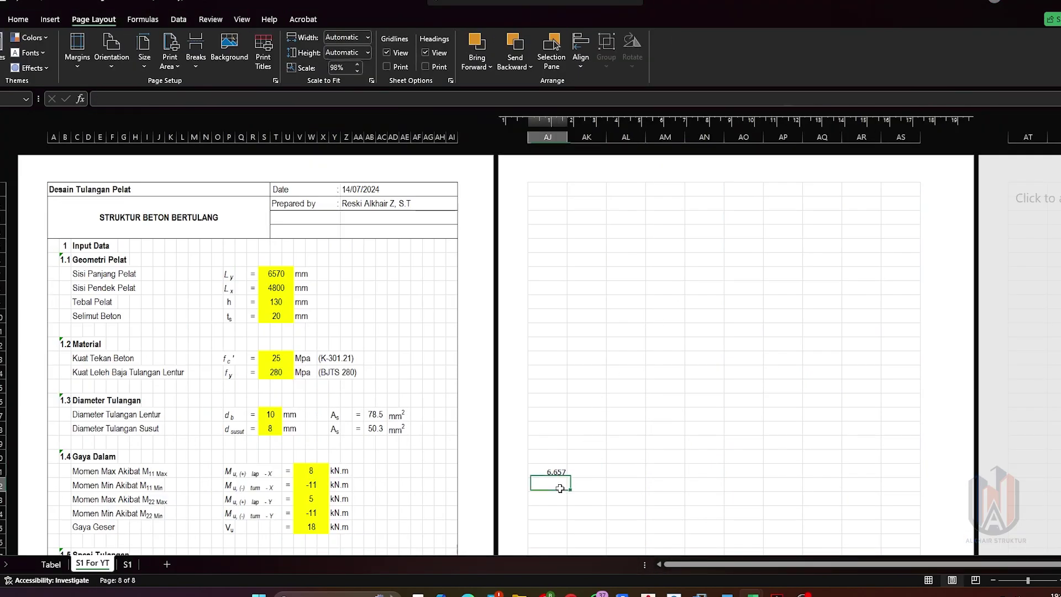
key("ctrl+v")
left_click(615, 432)
scroll(615, 433, "down", 2)
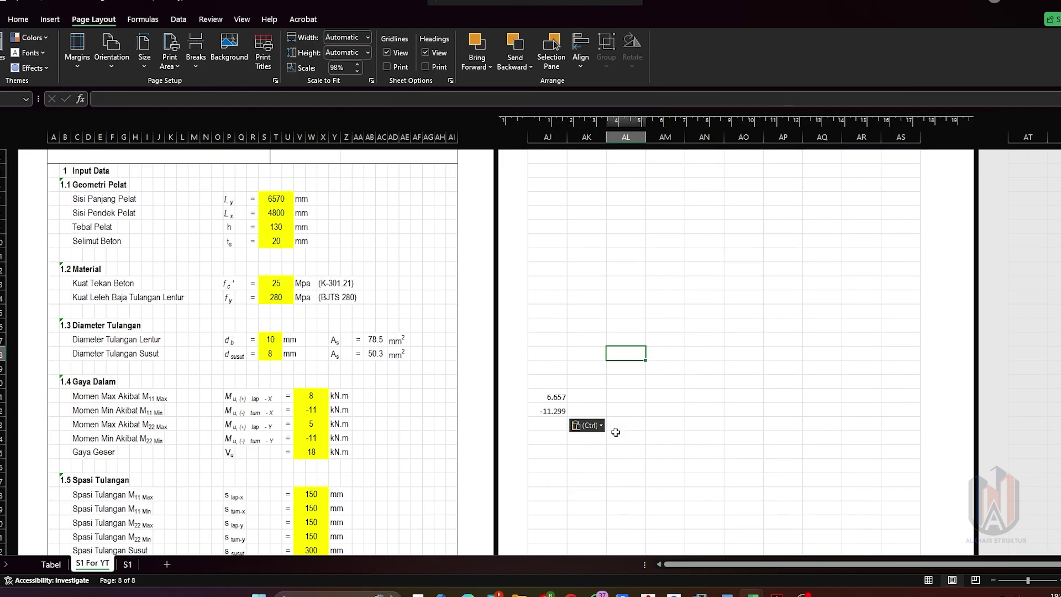
scroll(615, 432, "up", 2)
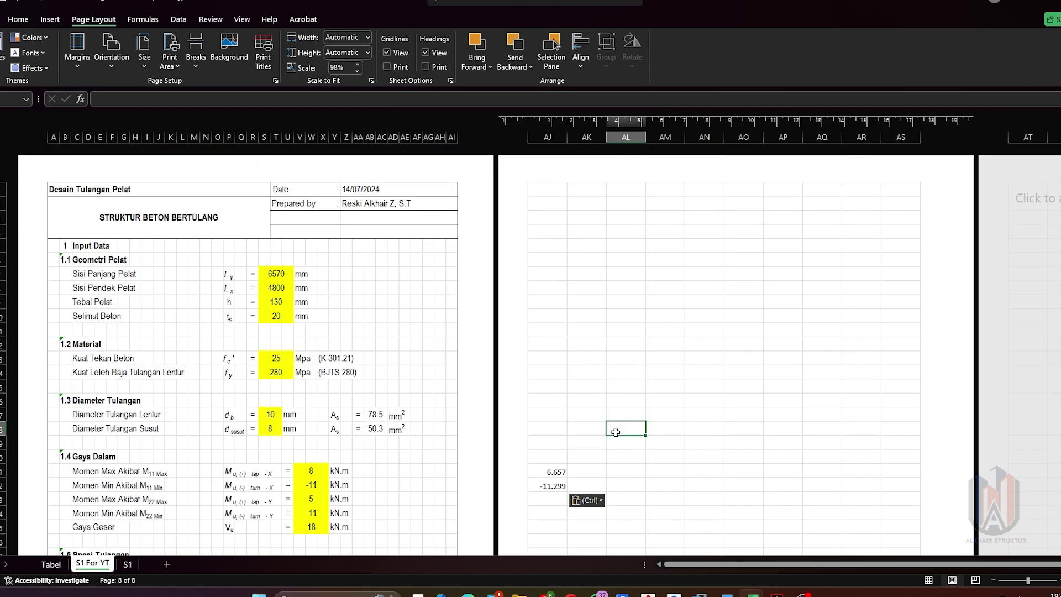
- Sort the exported forces by M22 from largest to smallest and copy the top value, 3.552, to column AJ beside the design sheet's M22 Max row
key("alt+Tab")
left_click(854, 139)
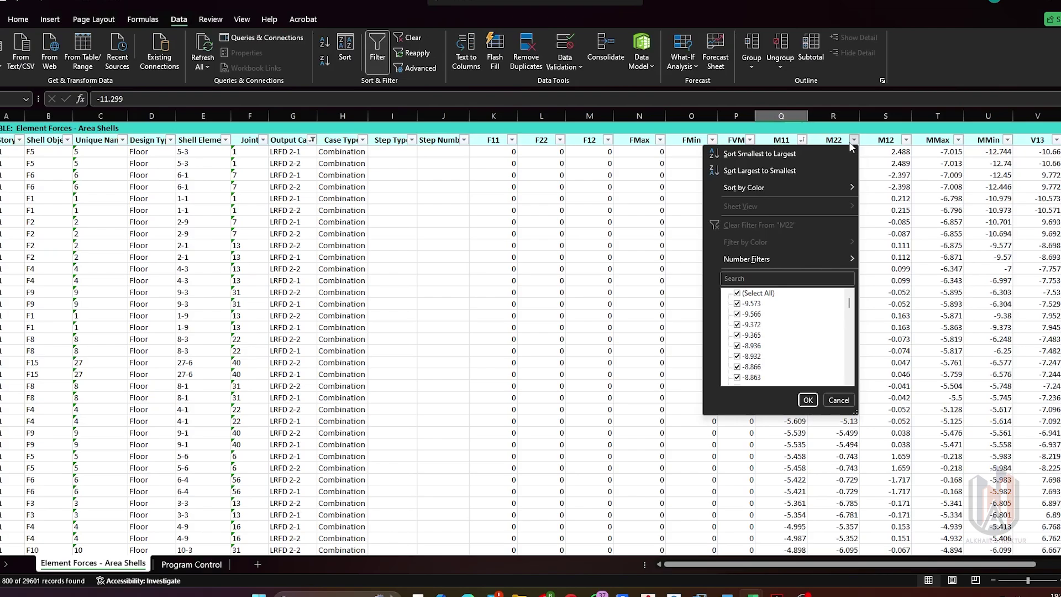
left_click(841, 153)
left_click(854, 140)
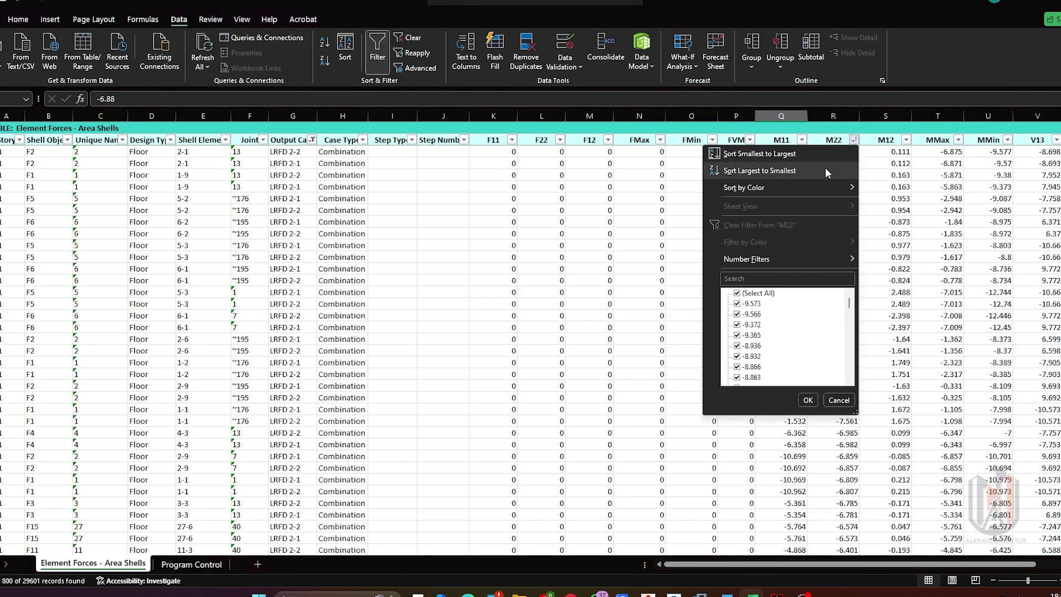
left_click(825, 169)
left_click(847, 153)
key("ctrl+c")
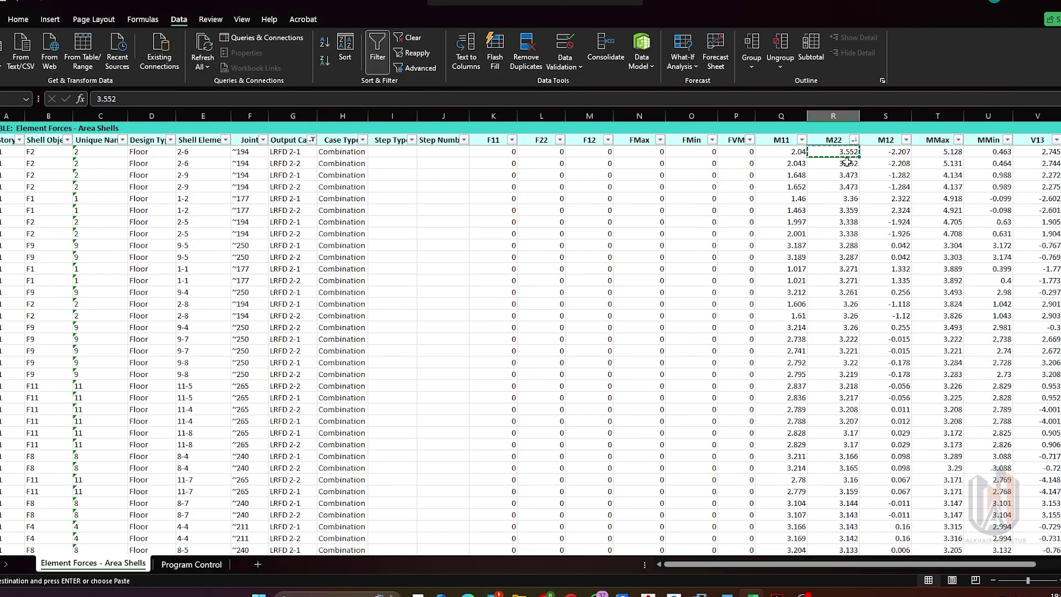
key("alt+Tab")
left_click(558, 500)
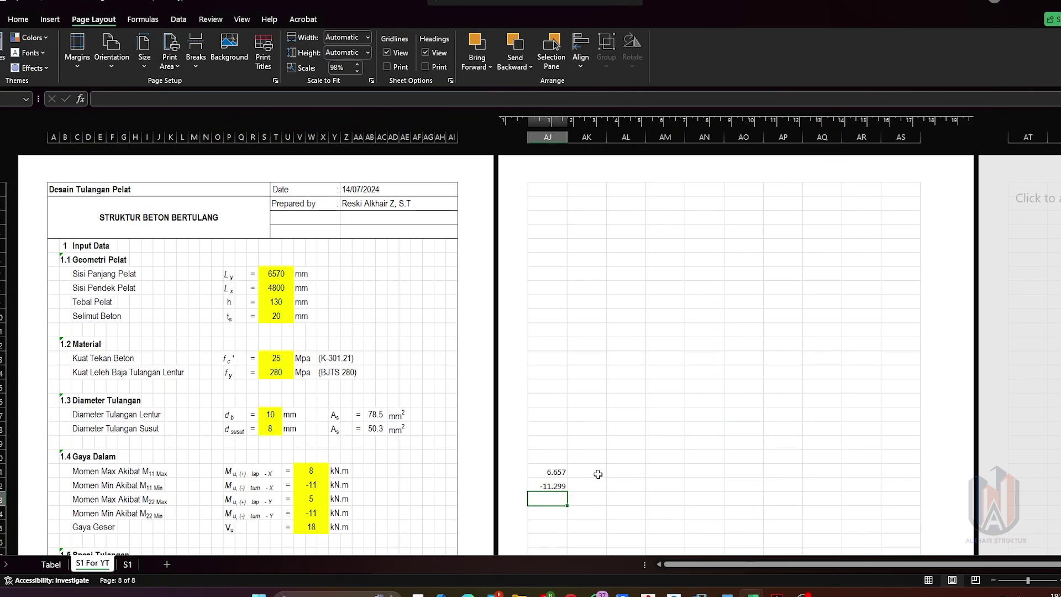
key("ctrl+v")
- Sort the exported forces by M22 from smallest to largest and copy the top value, -9.573, to column AJ beside the design sheet's M22 Min row
key("alt+Tab")
left_click(855, 141)
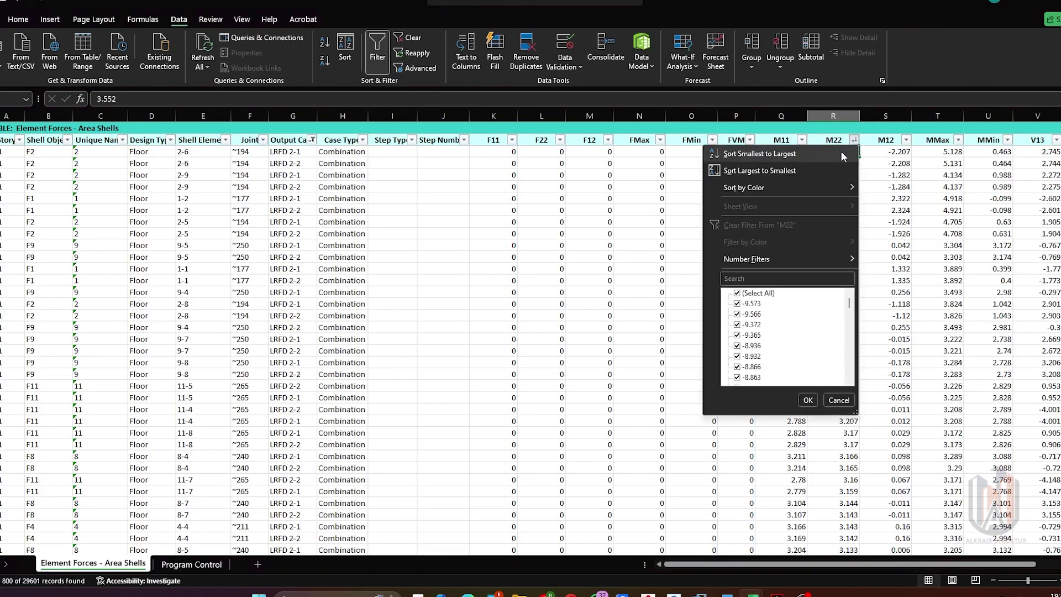
left_click(841, 151)
key("ctrl+c")
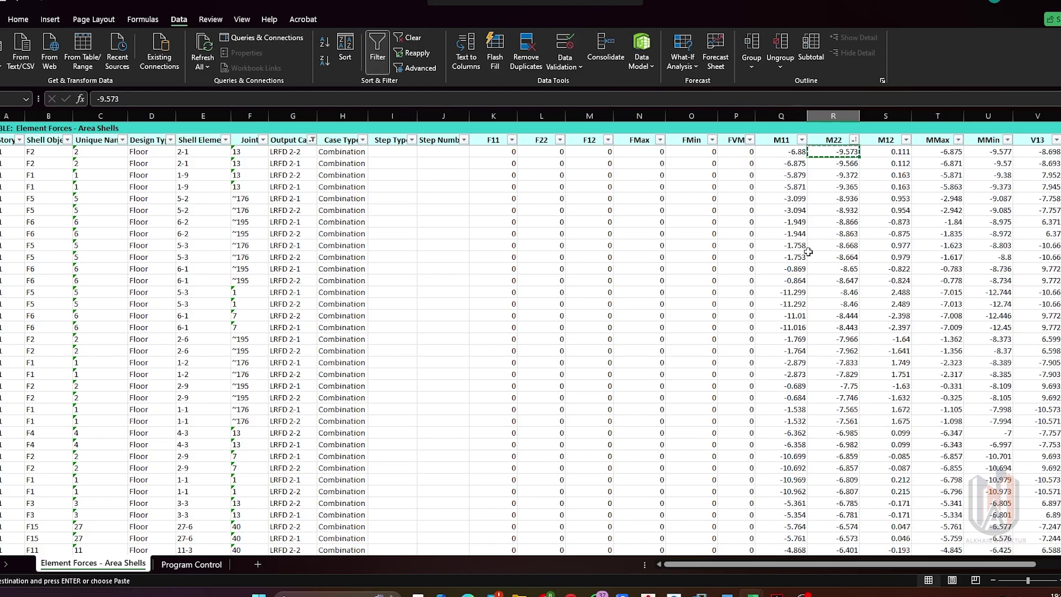
key("alt+Tab")
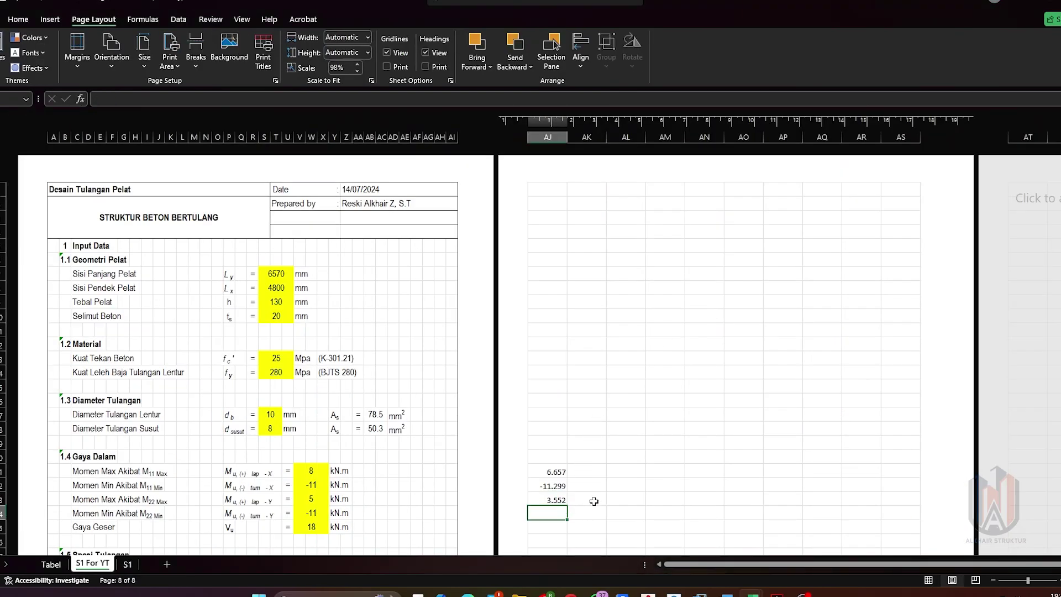
key("ctrl+v")
left_click(661, 429)
scroll(632, 416, "down", 2)
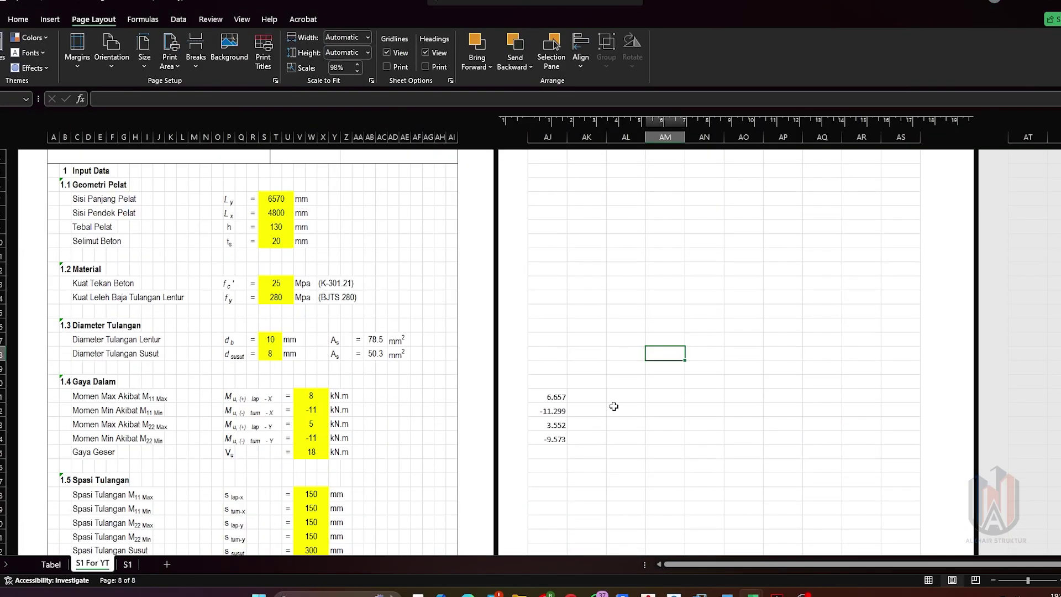
- Sort the exported forces by VMax from largest to smallest and copy the top value, 16.909, to column AJ beside the design sheet's Gaya Geser row
key("alt+Tab")
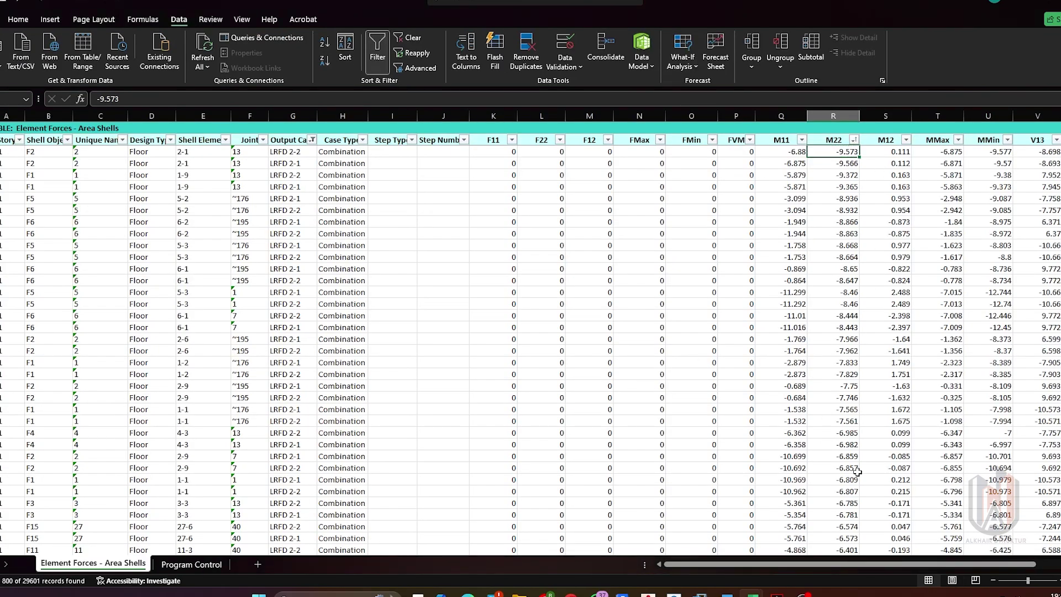
scroll(828, 565, "right", 2)
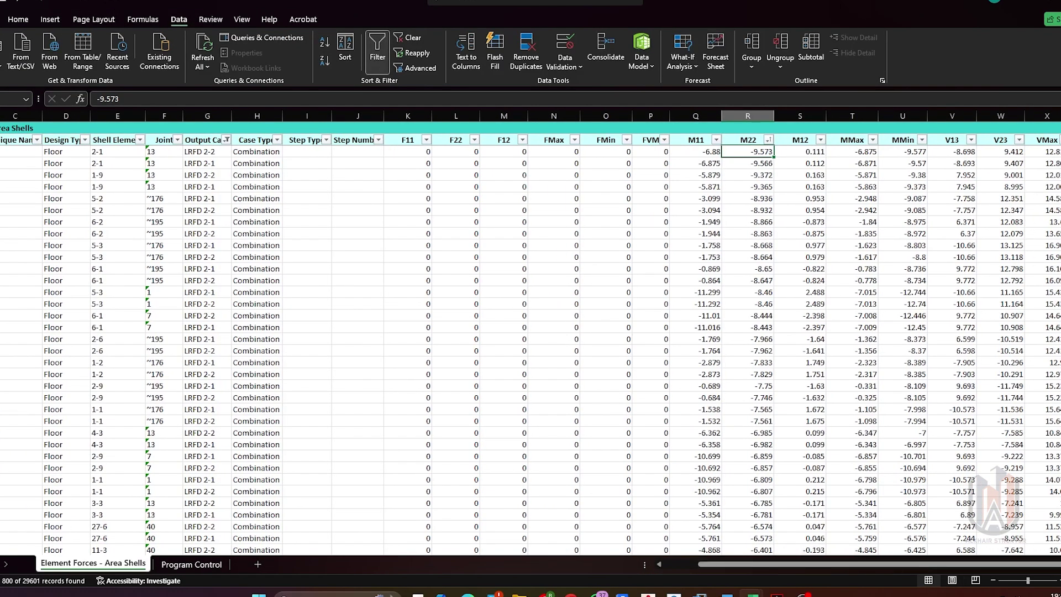
left_click(1056, 140)
left_click(1023, 154)
left_click(1056, 140)
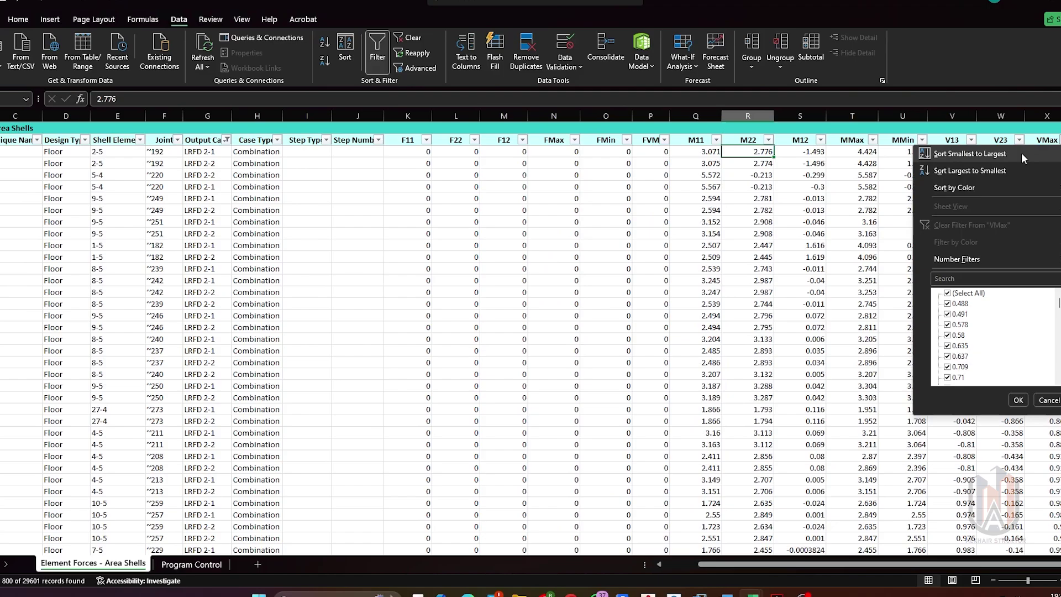
left_click(1023, 170)
left_click(1041, 152)
key("ctrl+c")
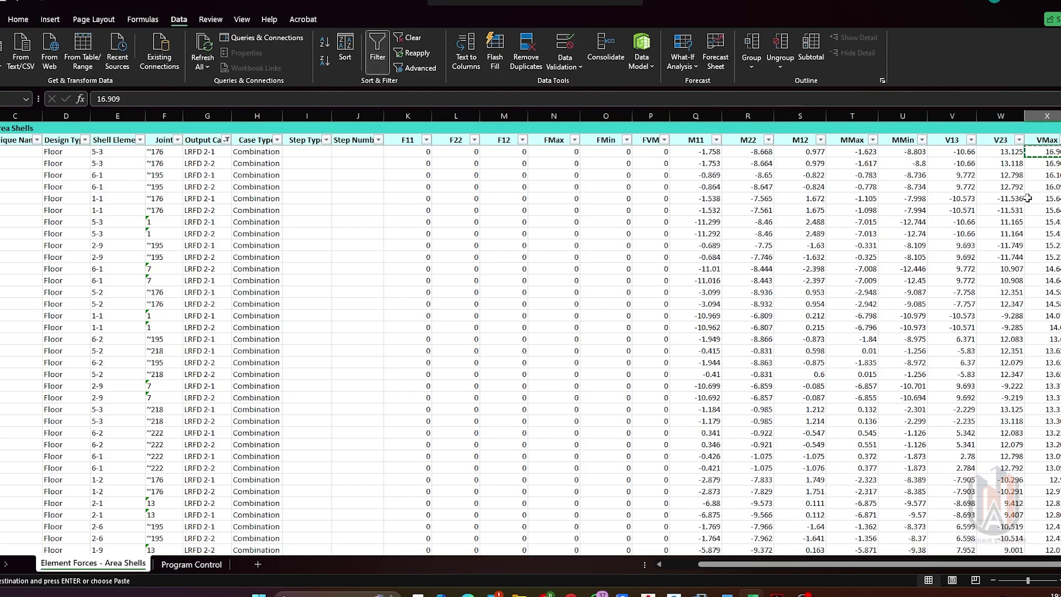
key("alt+Tab")
left_click(549, 455)
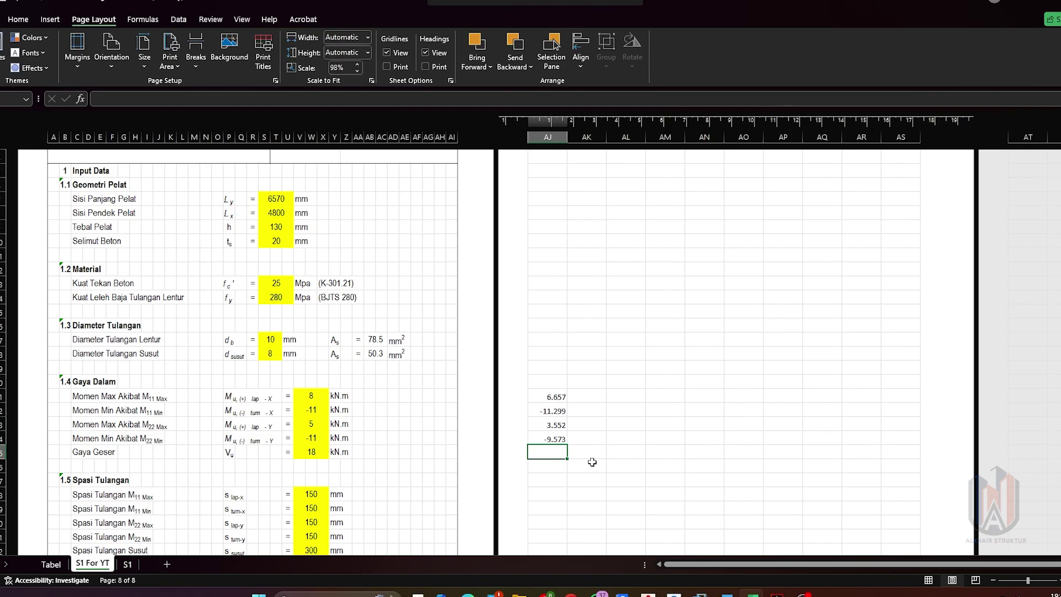
key("ctrl+v")
left_click(625, 392)
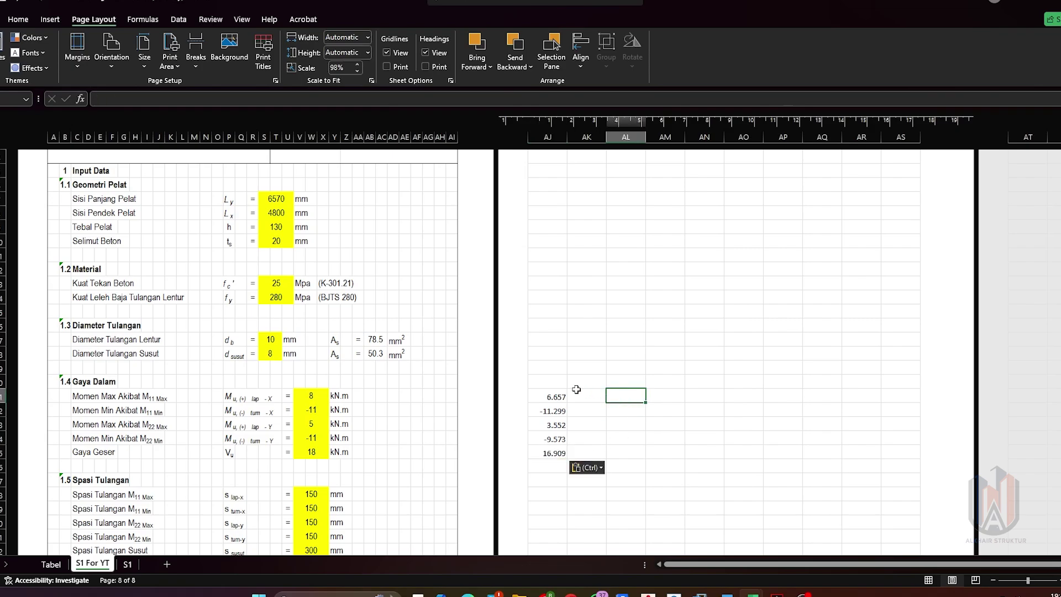
- Set the slab's long side (Sisi Panjang Pelat) to 3300 mm and its short side (Sisi Pendek Pelat) to 3000 mm
scroll(553, 408, "up", 2)
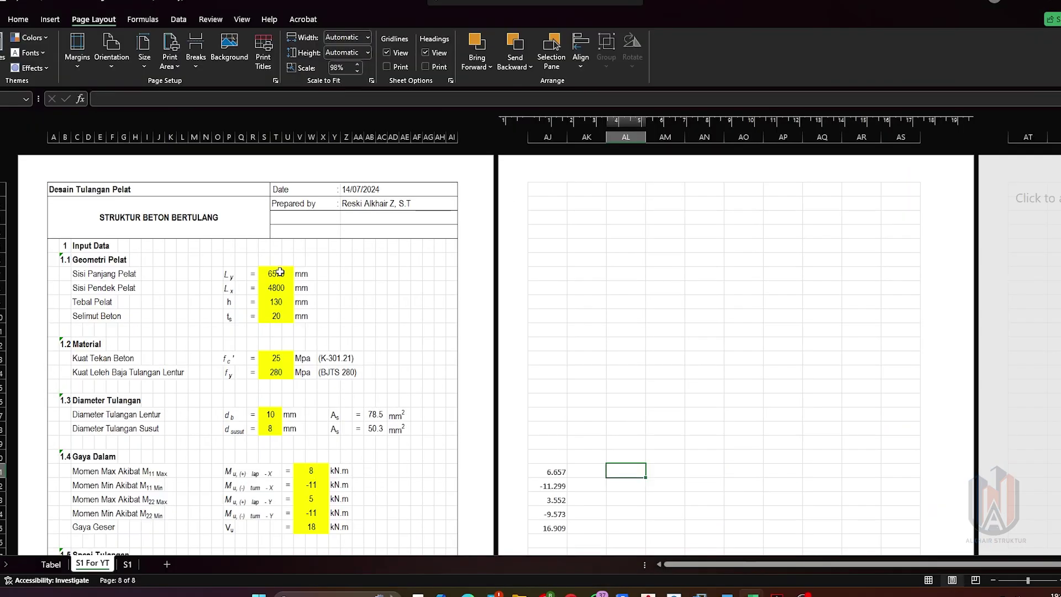
left_click(281, 272)
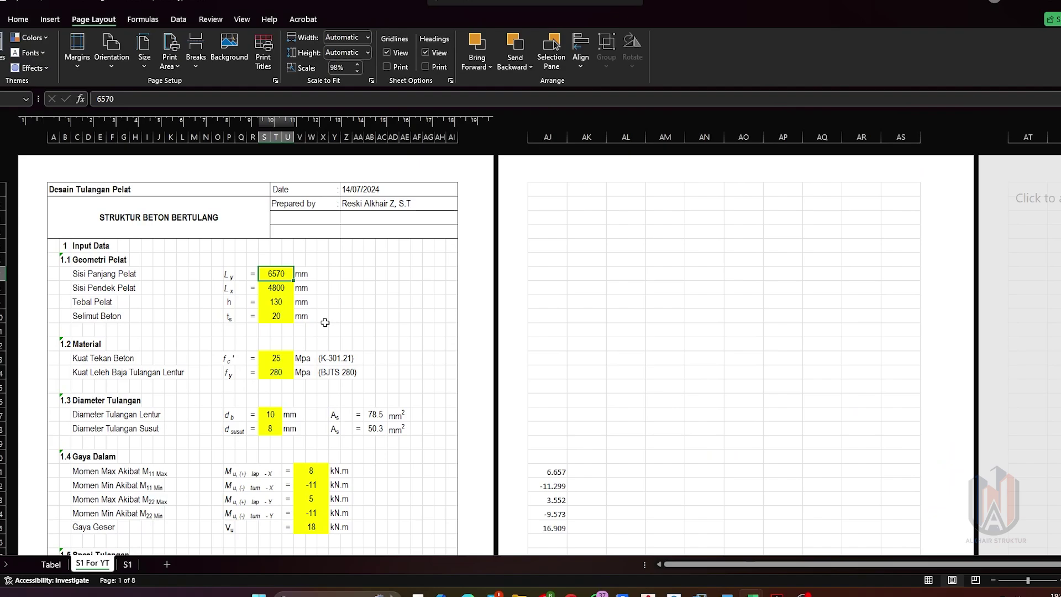
type("3300")
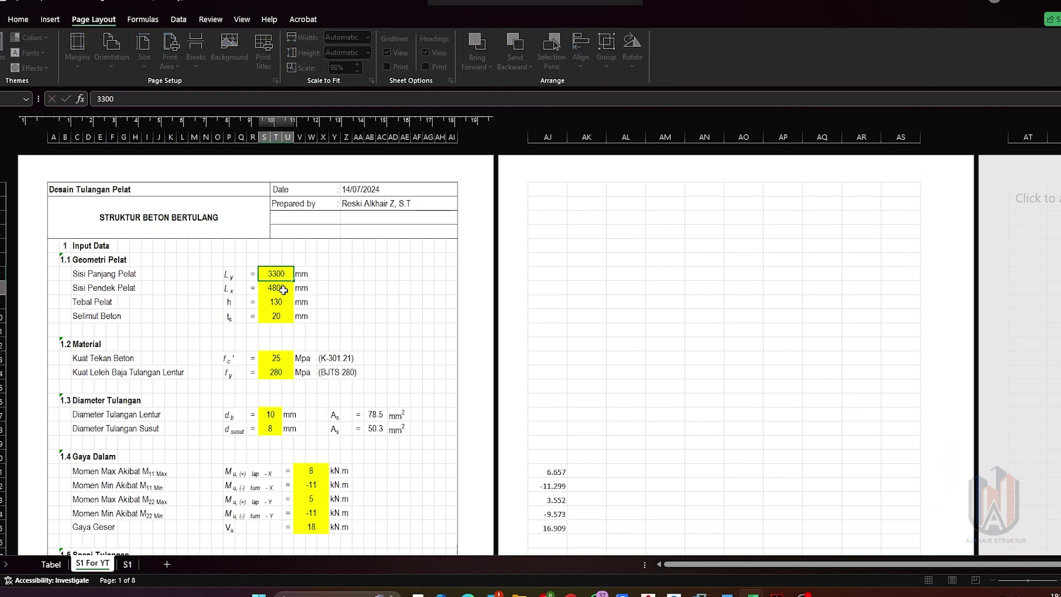
key("Return")
type("3000")
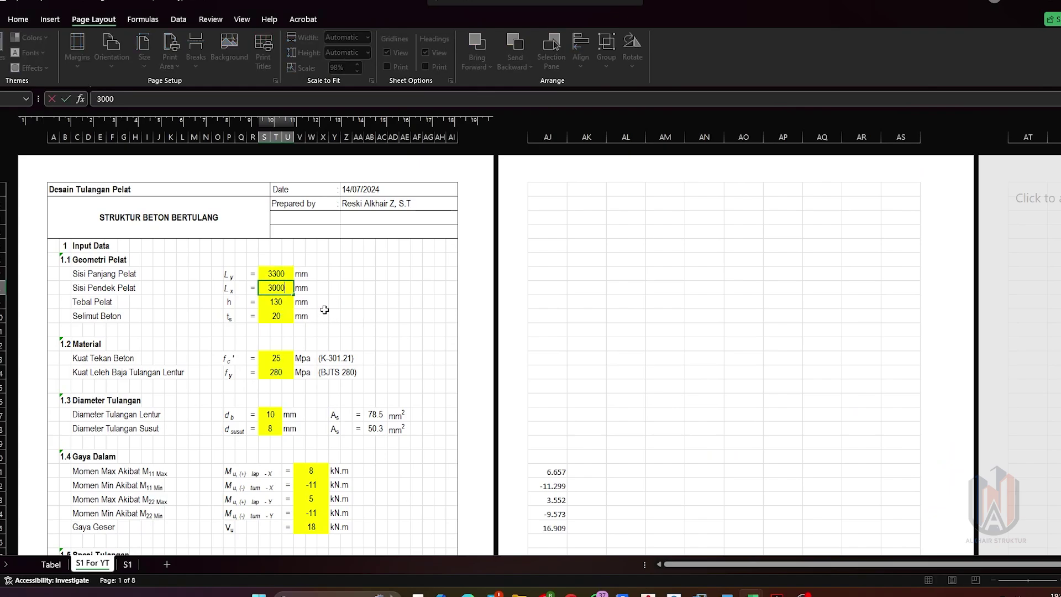
left_click(325, 314)
- Switch to the ETABS model and open the property data of slab section PL 13 to check its material and thickness
key("alt+Tab")
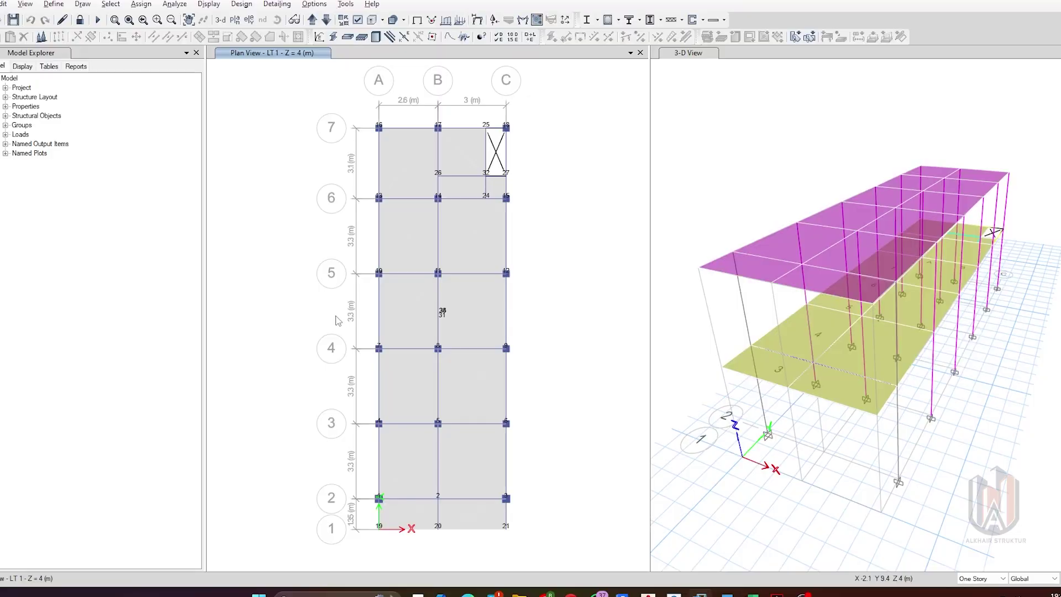
left_click(54, 4)
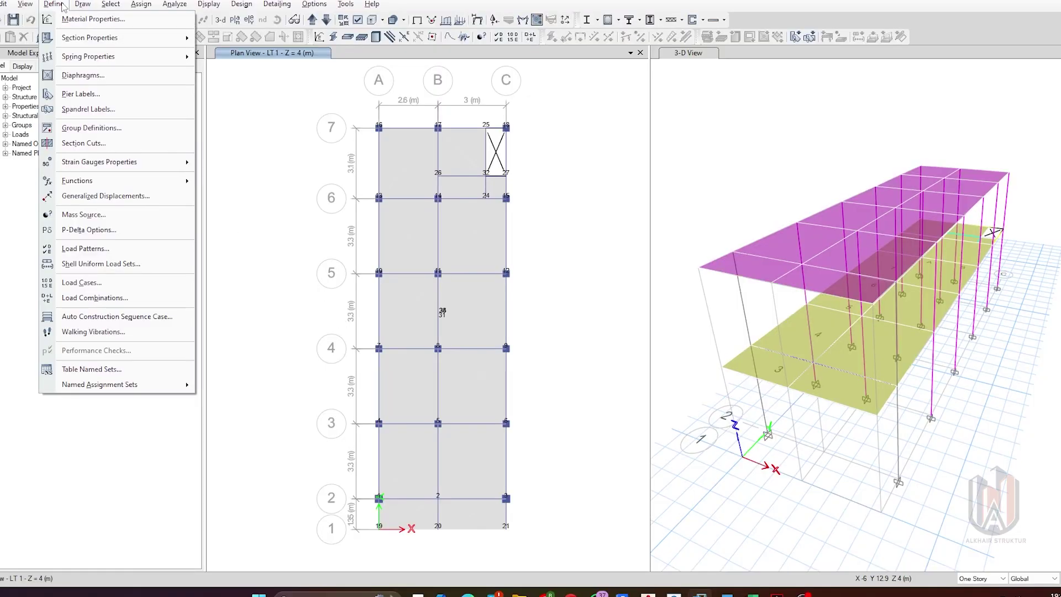
mouse_move(88, 38)
left_click(221, 74)
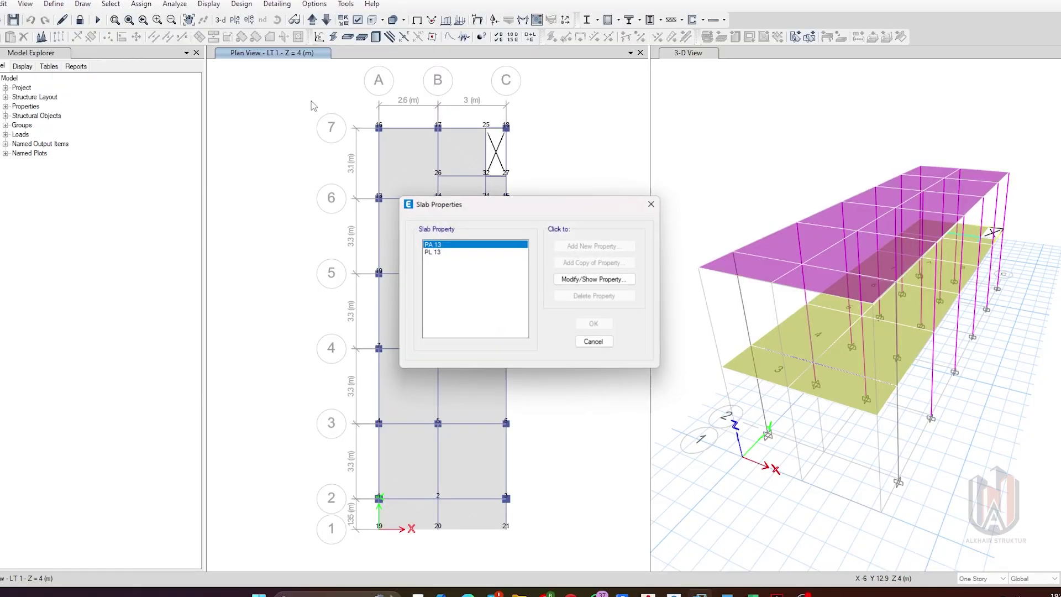
left_click(451, 253)
left_click(597, 279)
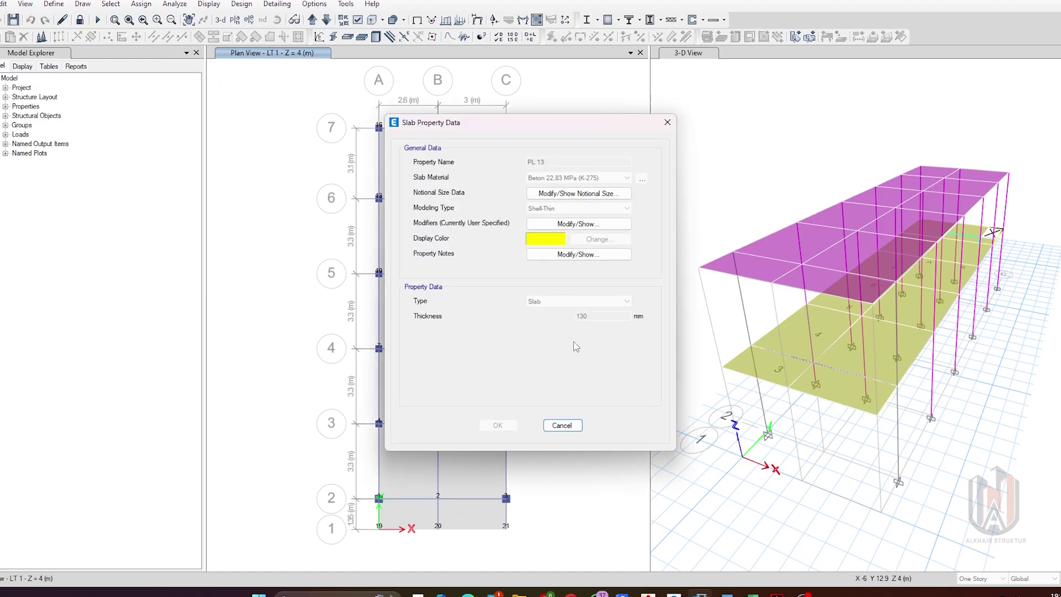
- Return to the Excel slab design sheet and set the concrete compressive strength (Kuat Tekan Beton) to 22.83 MPa
key("alt+Tab")
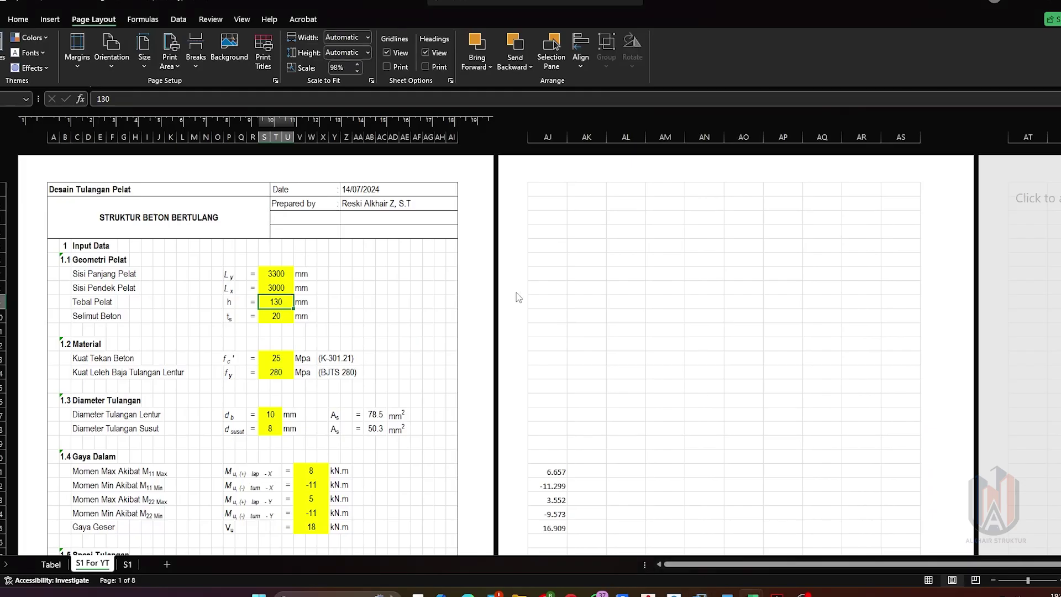
left_click(287, 360)
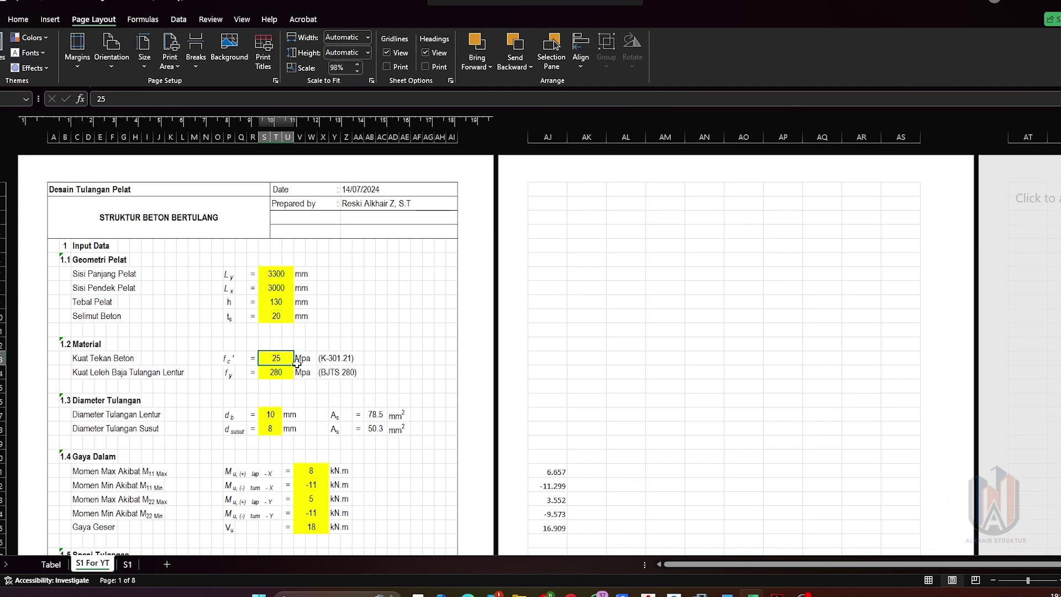
type("2")
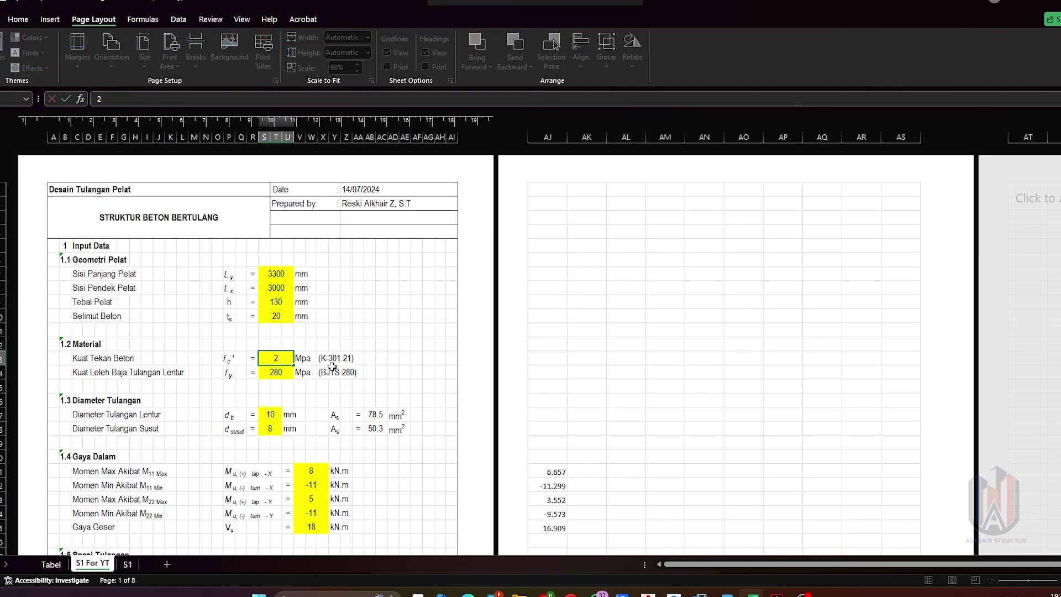
type("2.83")
left_click(374, 361)
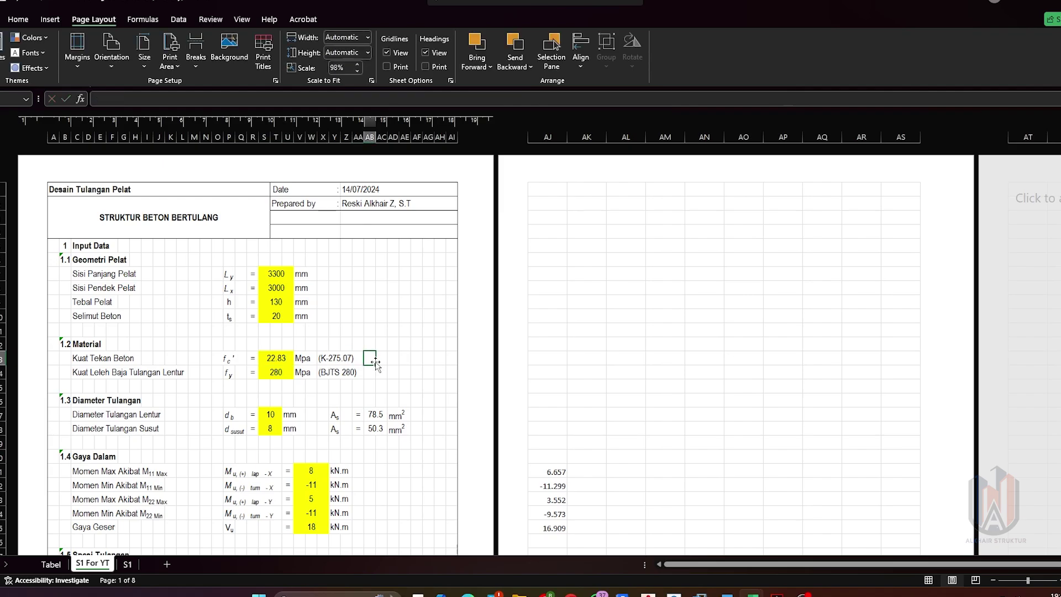
left_click(286, 374)
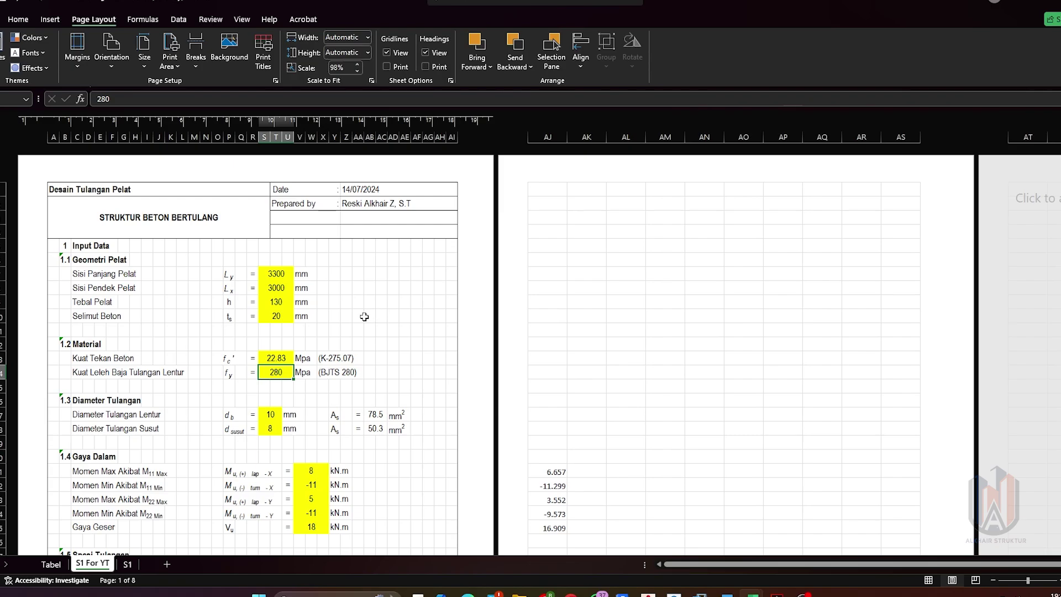
- Link the M11 Max value under Gaya Dalam to cell AJ21 and fill the formula down through Gaya Geser
scroll(365, 316, "down", 2)
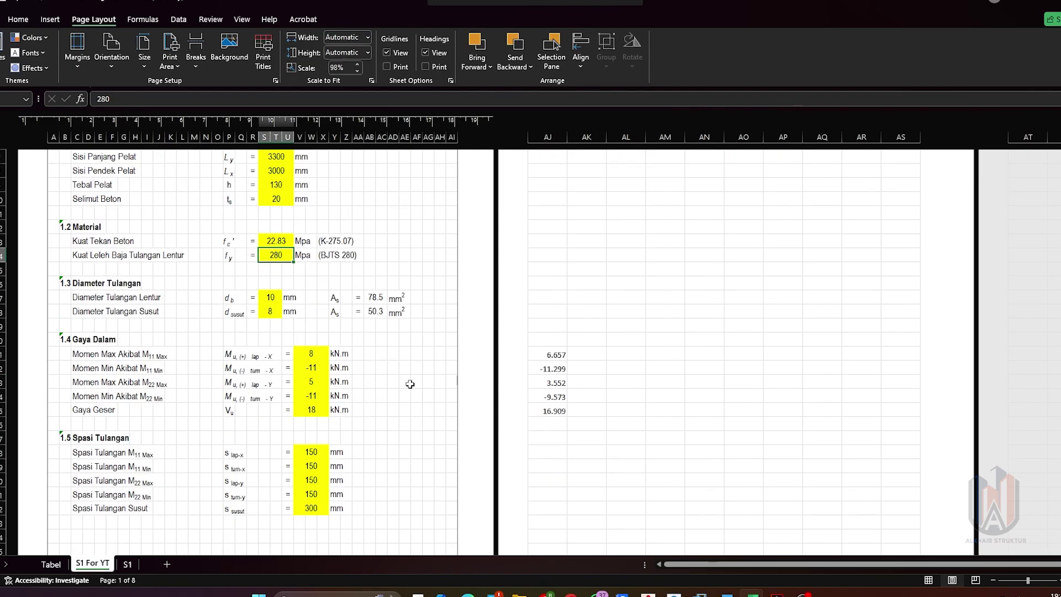
left_click(319, 356)
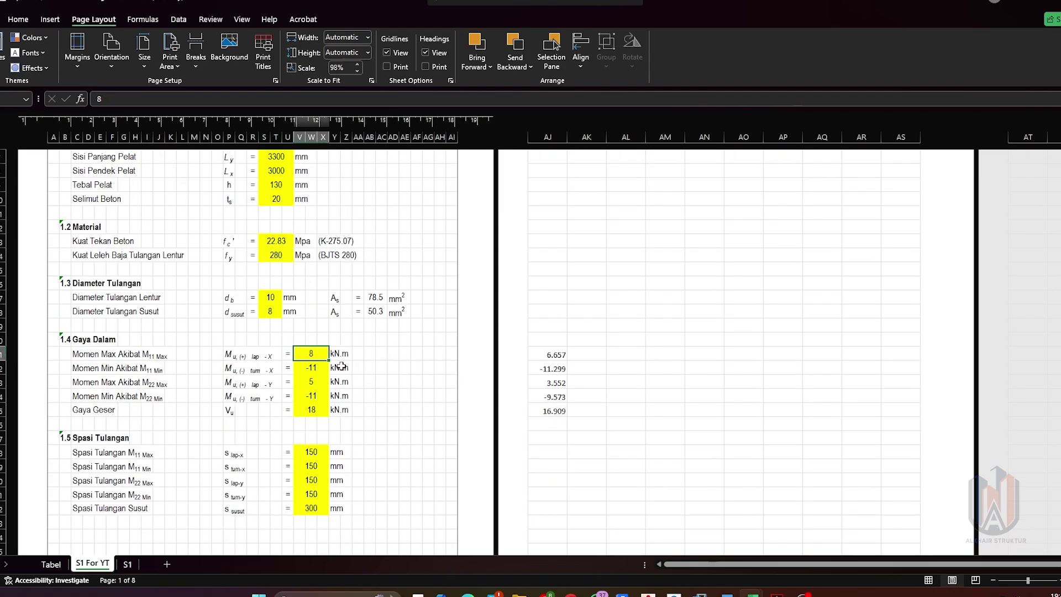
type("=")
left_click(550, 355)
key("Return")
left_click(328, 359)
left_click_drag(330, 363, 325, 411)
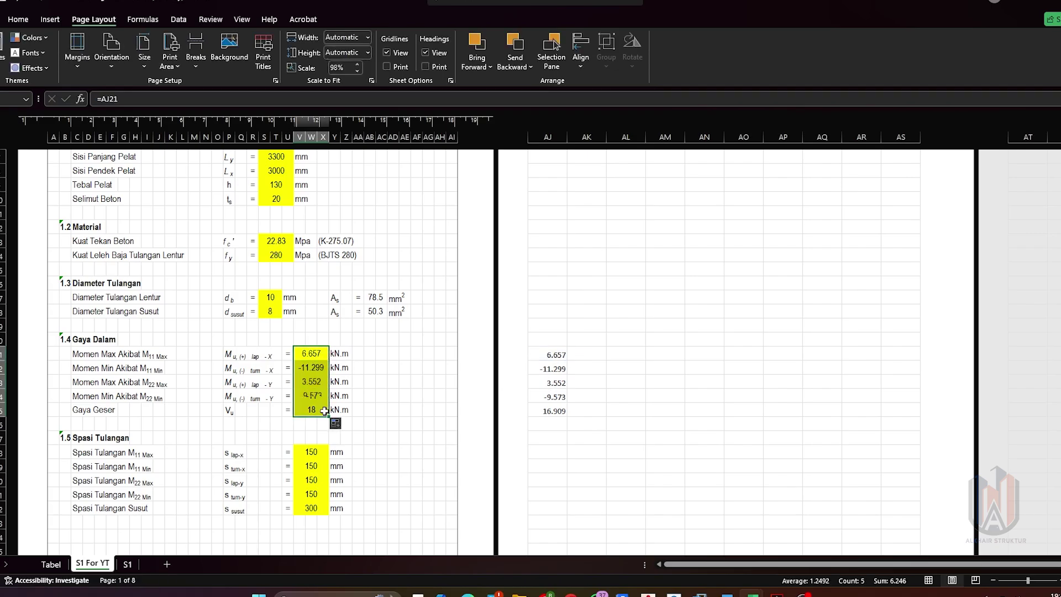
- Format the five Gaya Dalam values to two decimal places
left_click(18, 19)
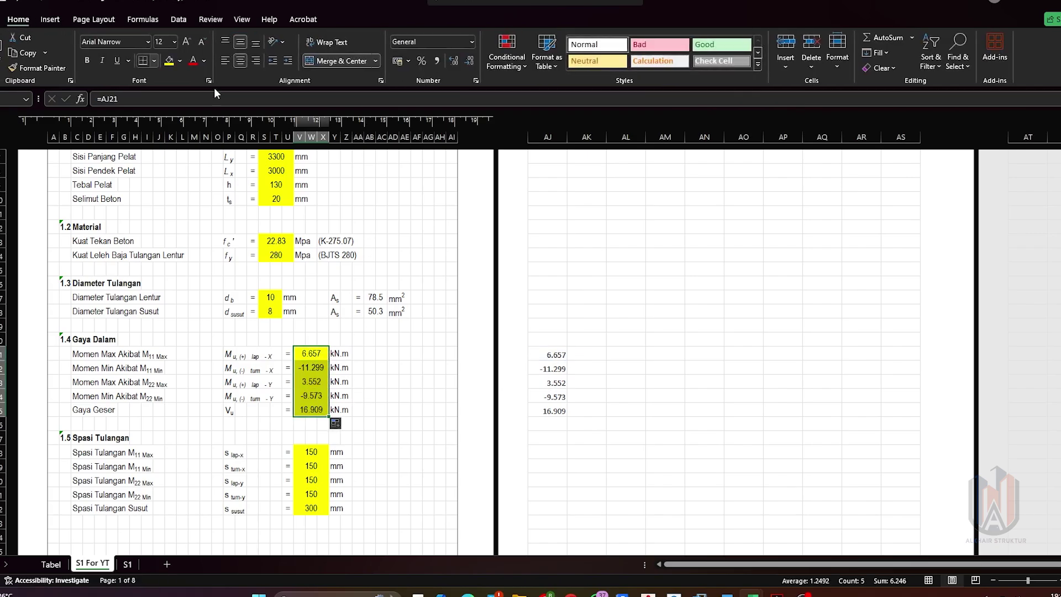
left_click(470, 61)
left_click(414, 481)
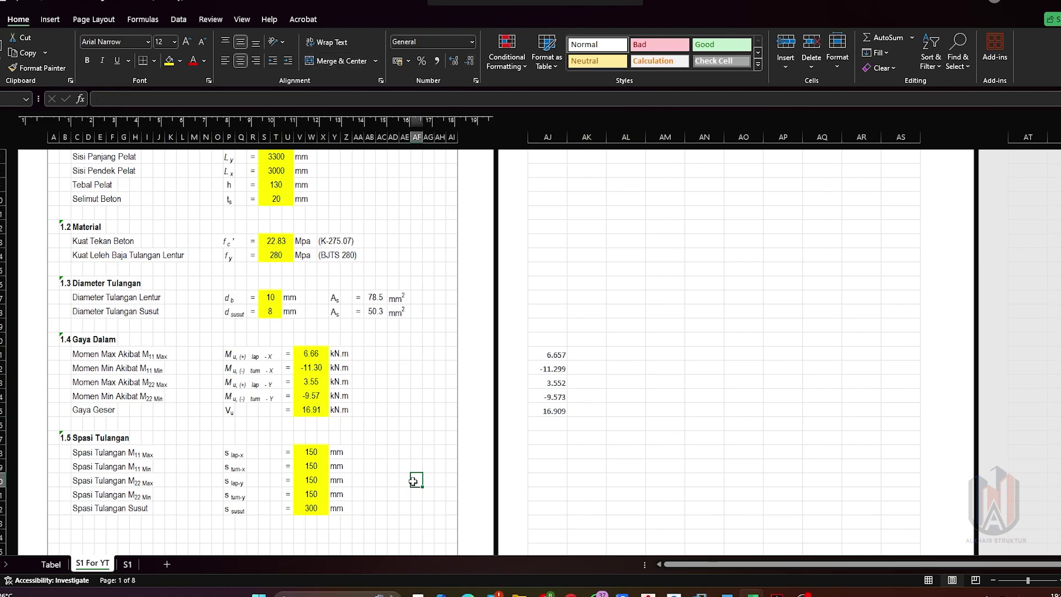
- Set the reinforcement spacing to 200 mm for M11 Max, M11 Min, M22 Max and M22 Min, and the Susut spacing to 400 mm
scroll(388, 411, "down", 1)
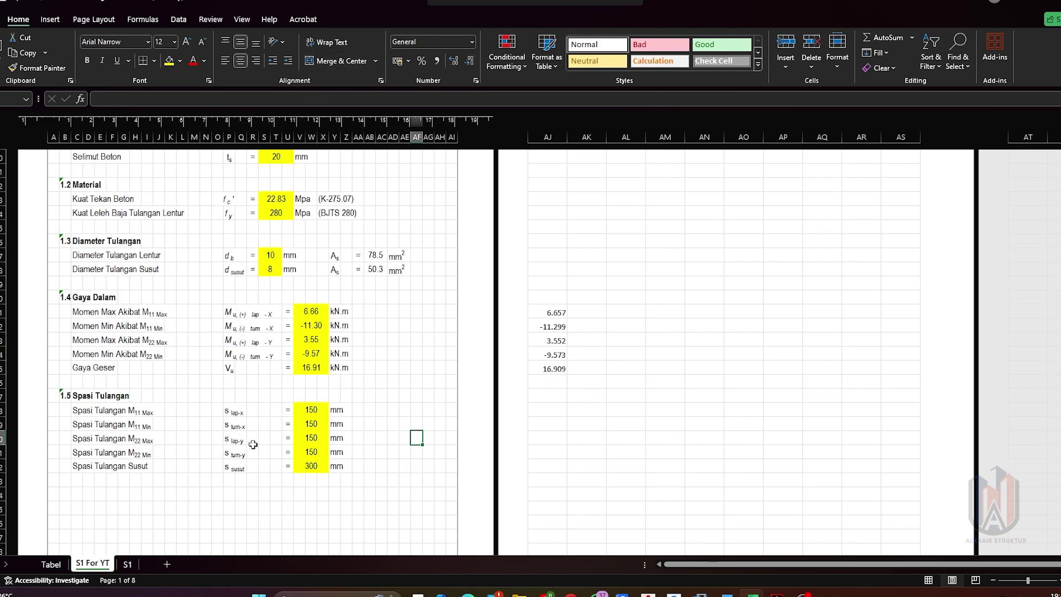
left_click(314, 412)
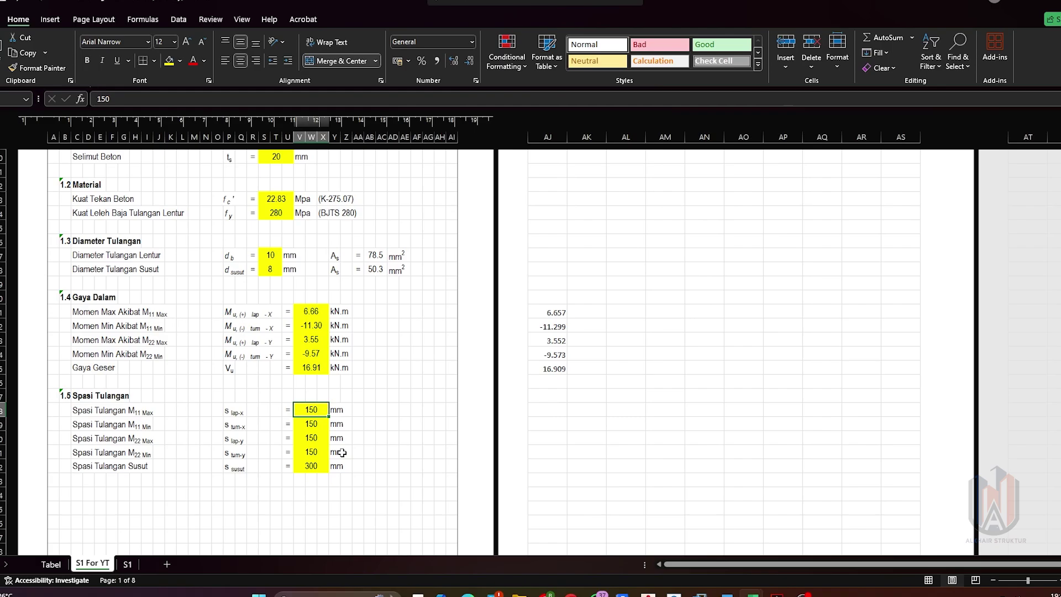
type("200")
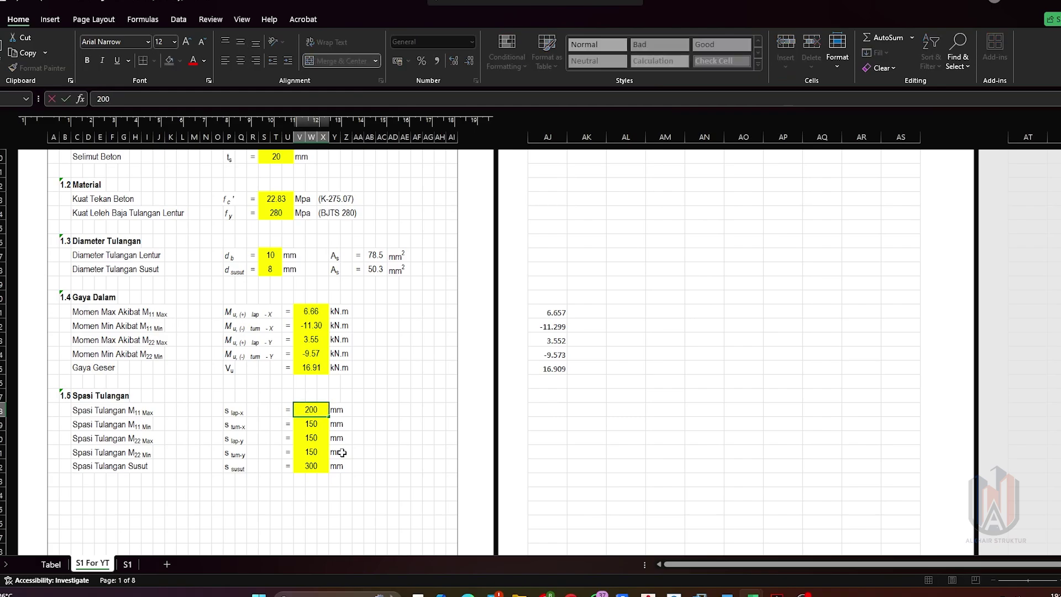
key("Return")
type("200")
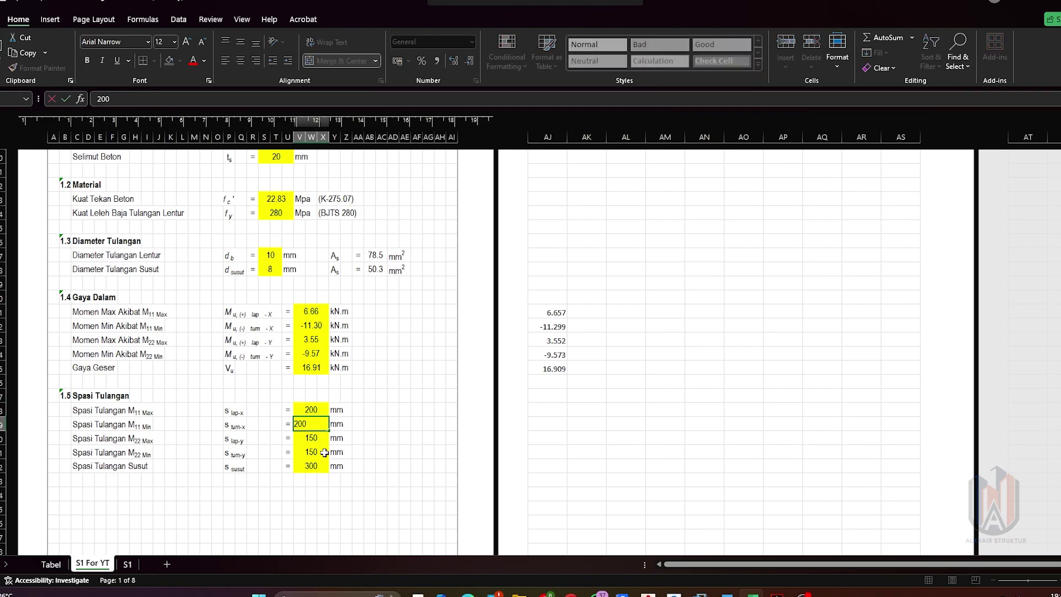
key("Return")
type("200")
key("Return")
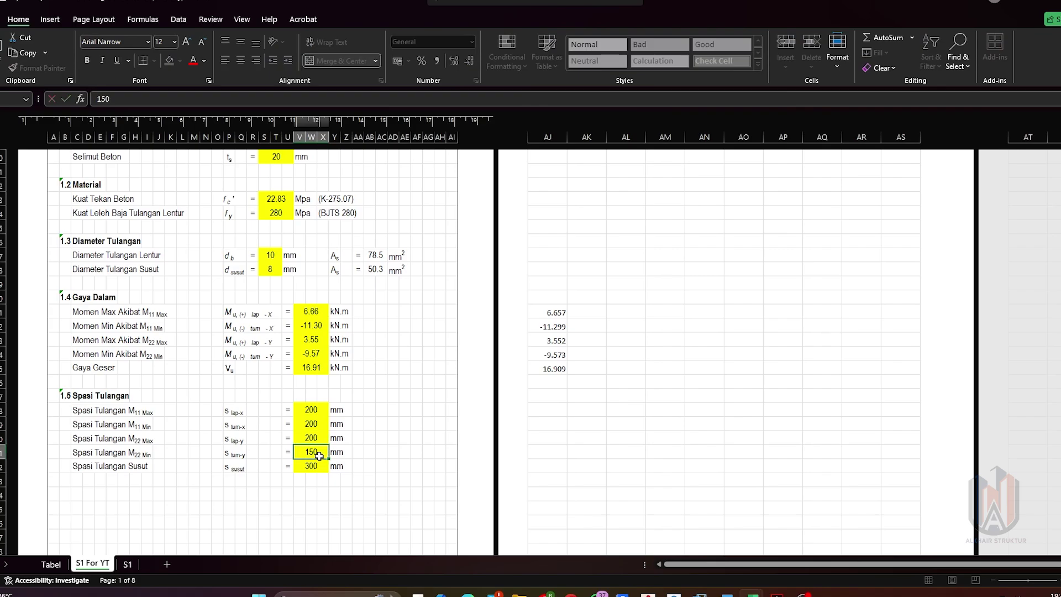
type("200")
key("Return")
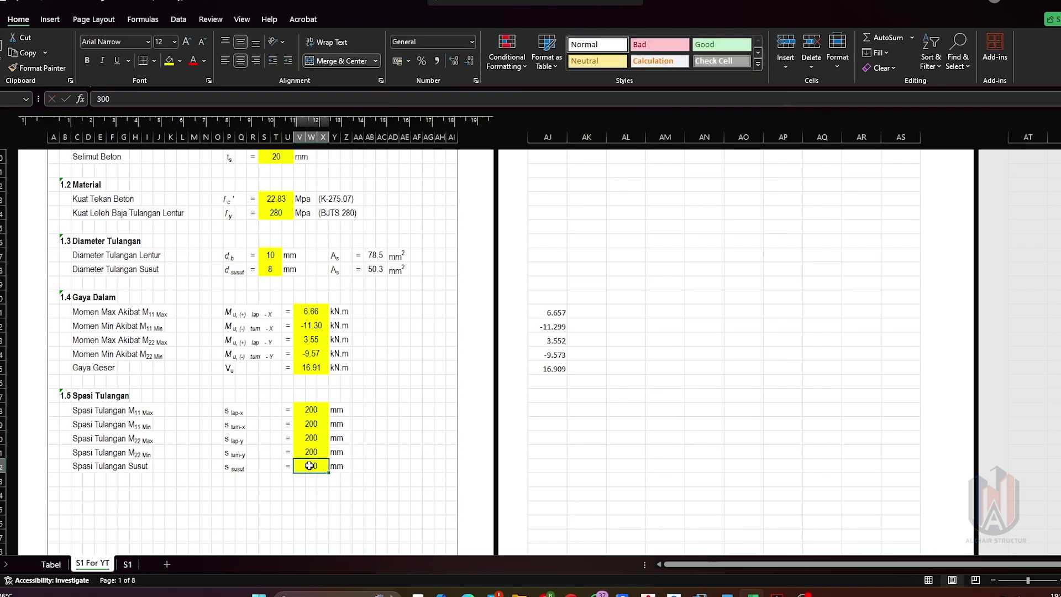
type("400")
left_click(360, 453)
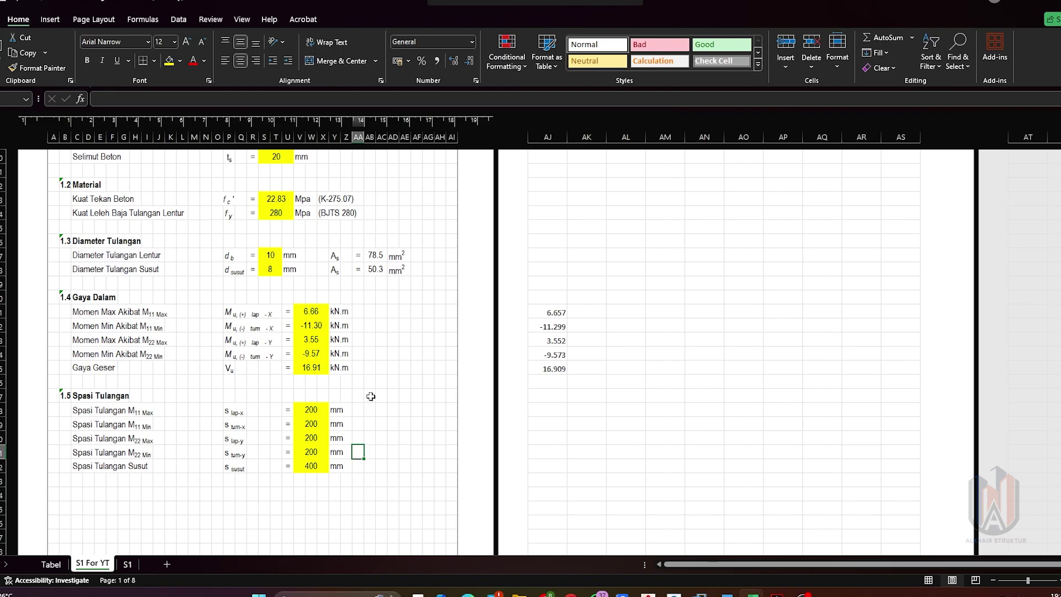
- Review the material factor and effective slab depths in section 2 and the maximum spacing check in section 3.1
scroll(370, 396, "down", 10)
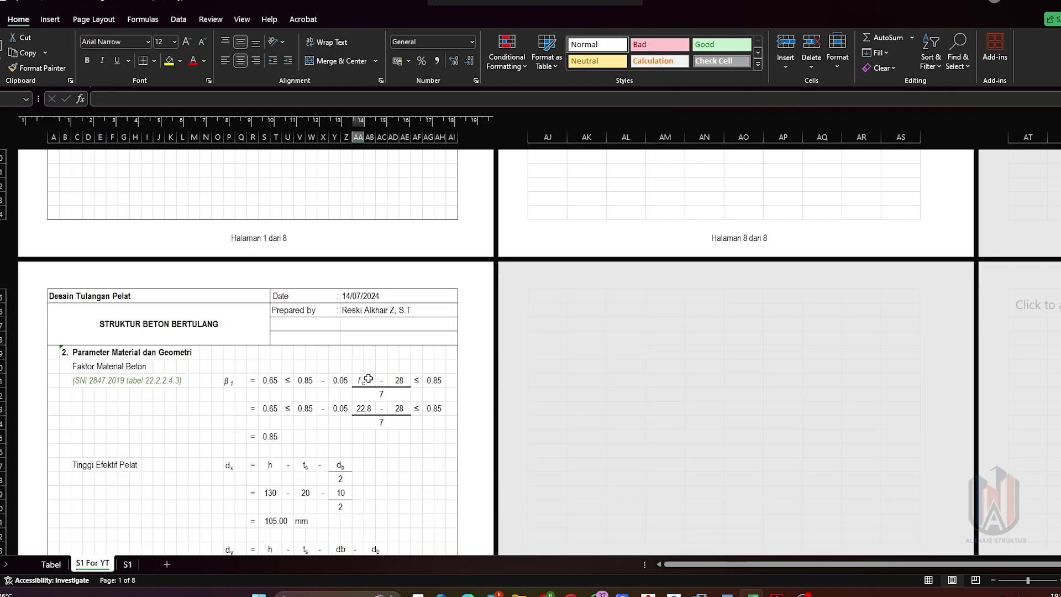
scroll(369, 379, "down", 4)
scroll(369, 379, "up", 3)
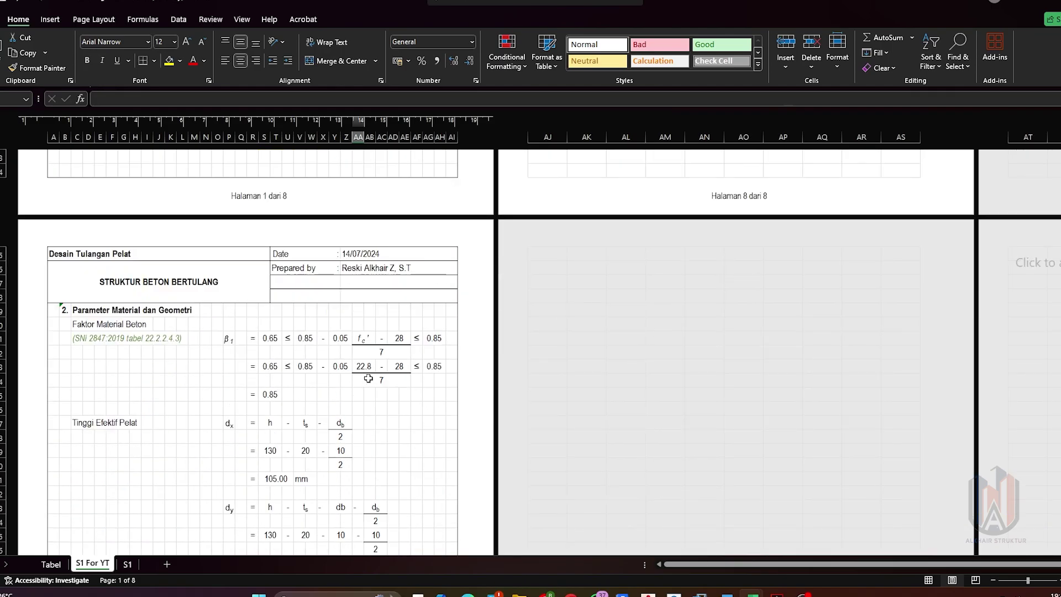
scroll(312, 398, "down", 3)
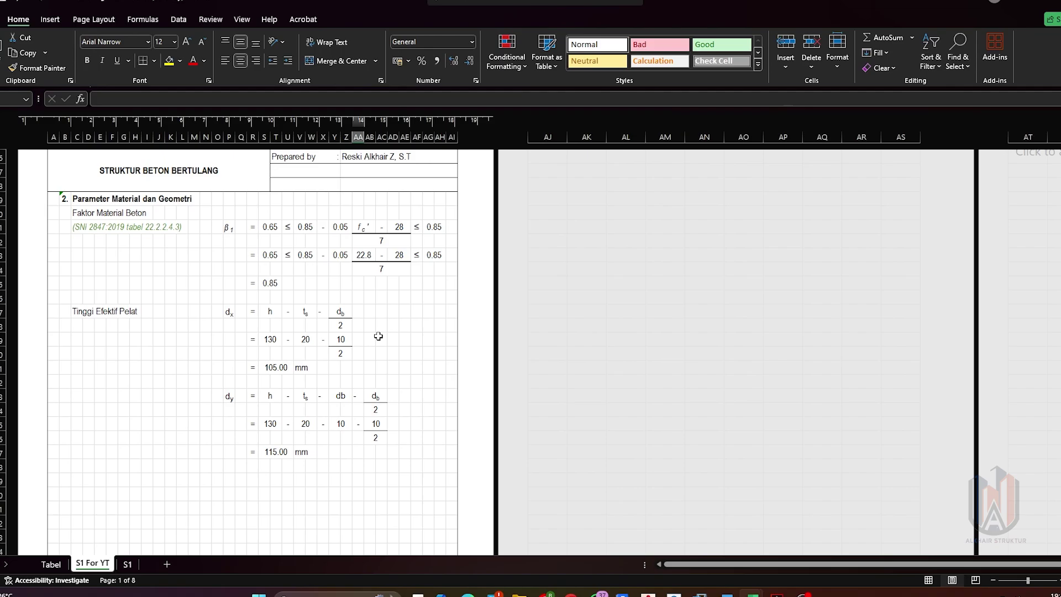
scroll(378, 336, "down", 15)
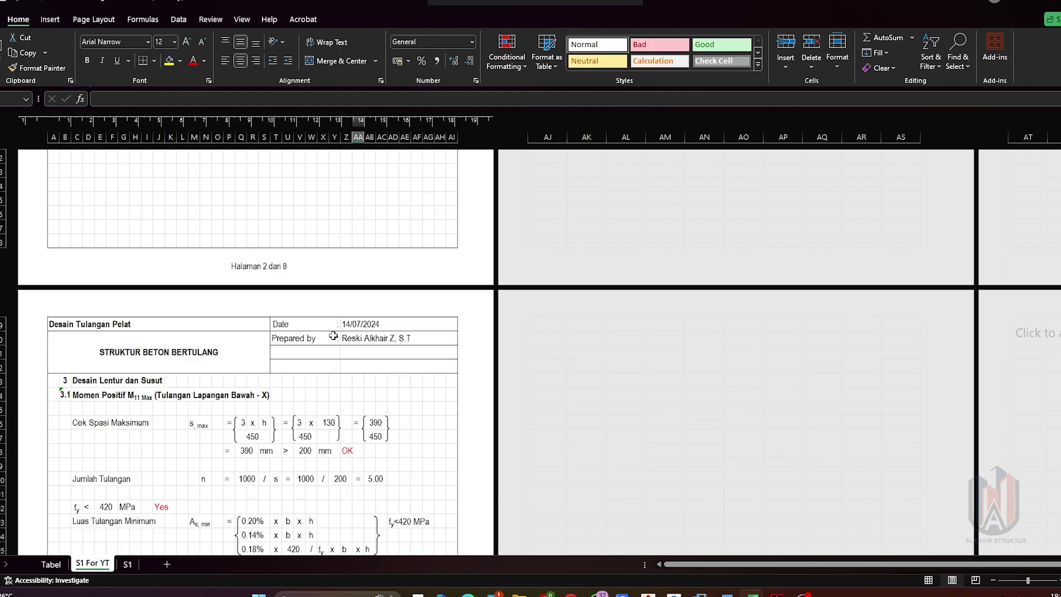
scroll(333, 336, "down", 5)
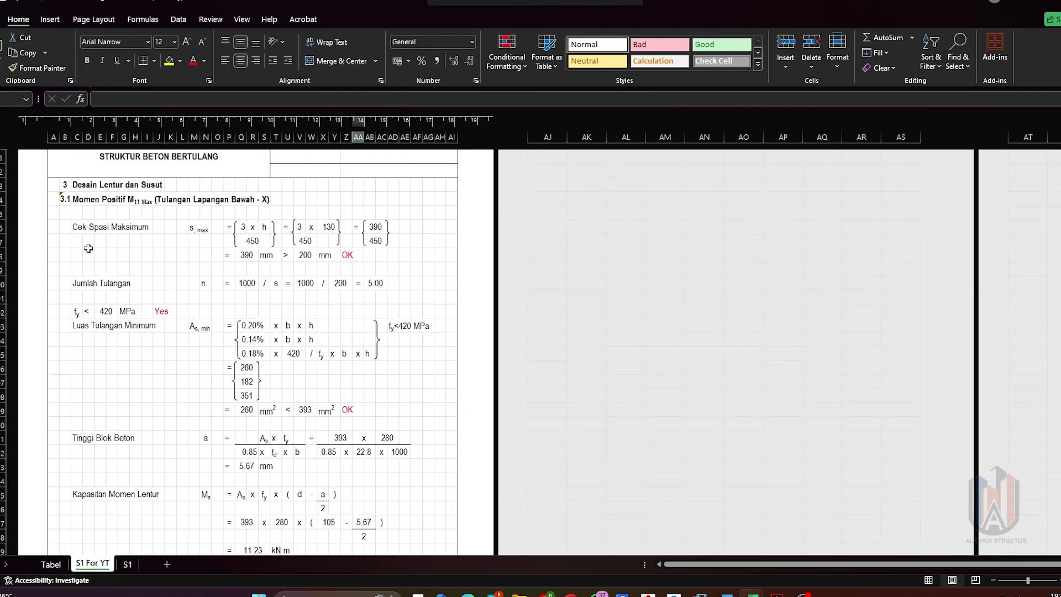
left_click(126, 247)
left_click(193, 243)
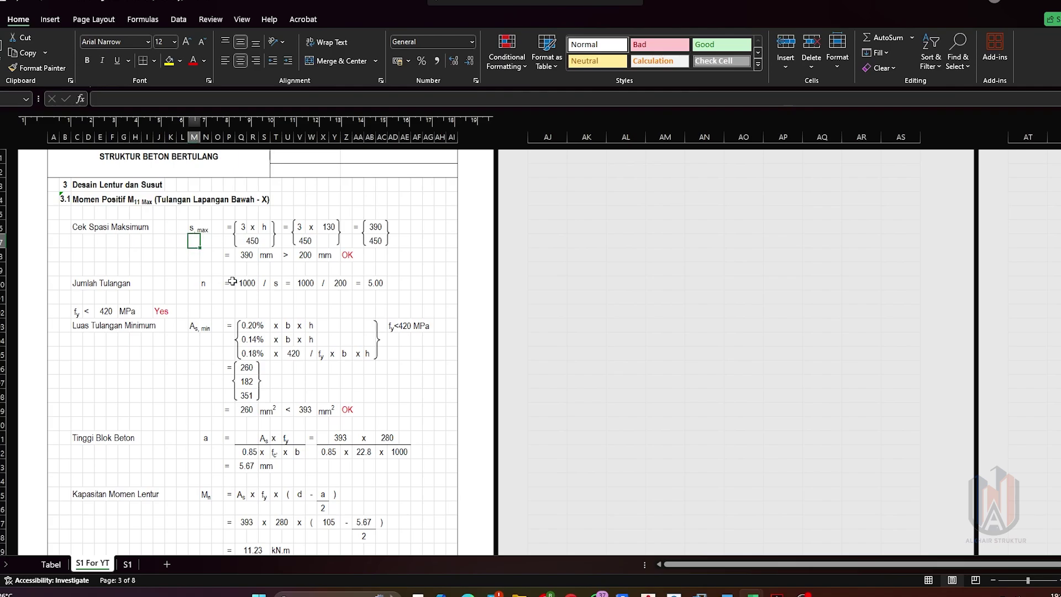
left_click(249, 257)
left_click(269, 270)
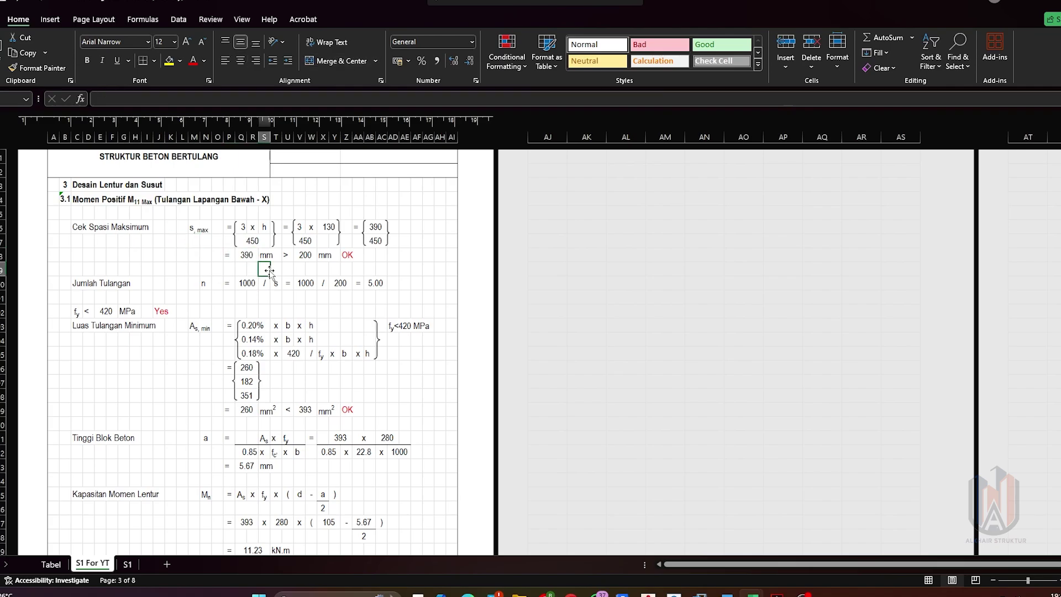
left_click(238, 269)
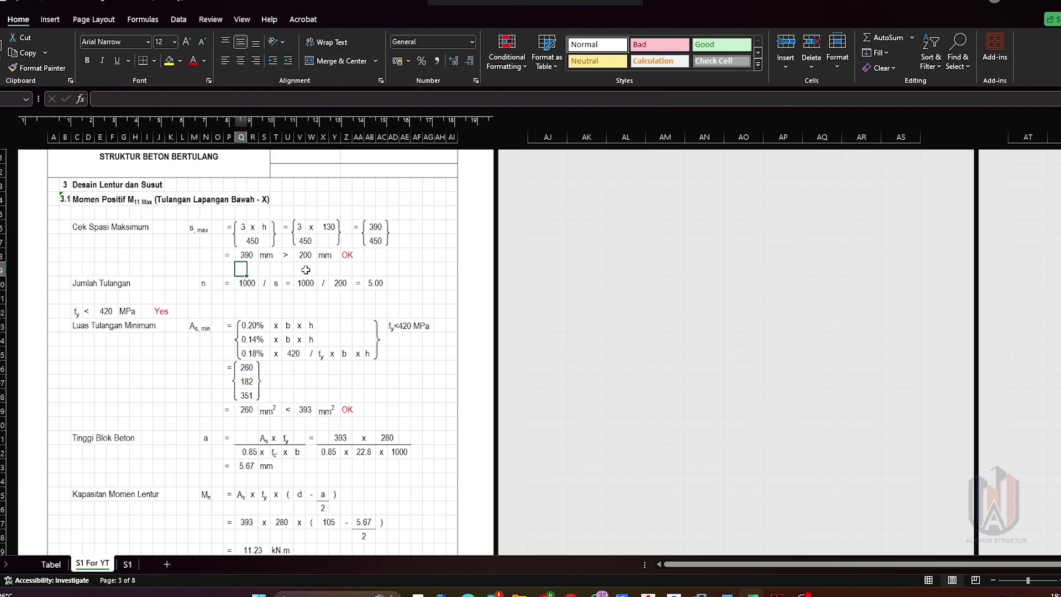
left_click(303, 270)
left_click(361, 259)
left_click(348, 257)
left_click(392, 270)
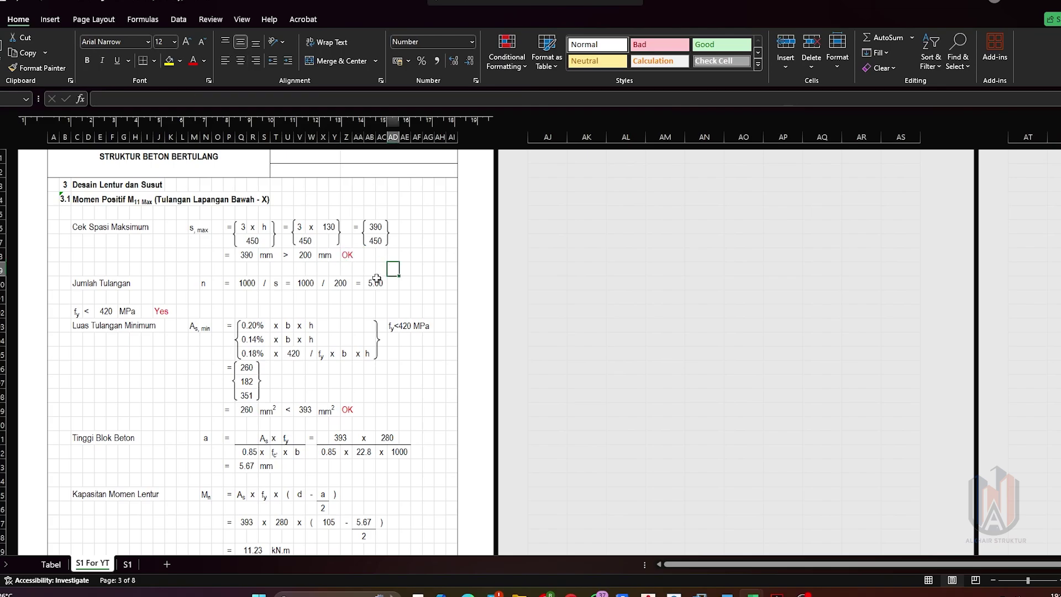
- Examine section 3.1's bar count, minimum reinforcement area, and flexural capacity check for the positive M11 Max moment
left_click(241, 301)
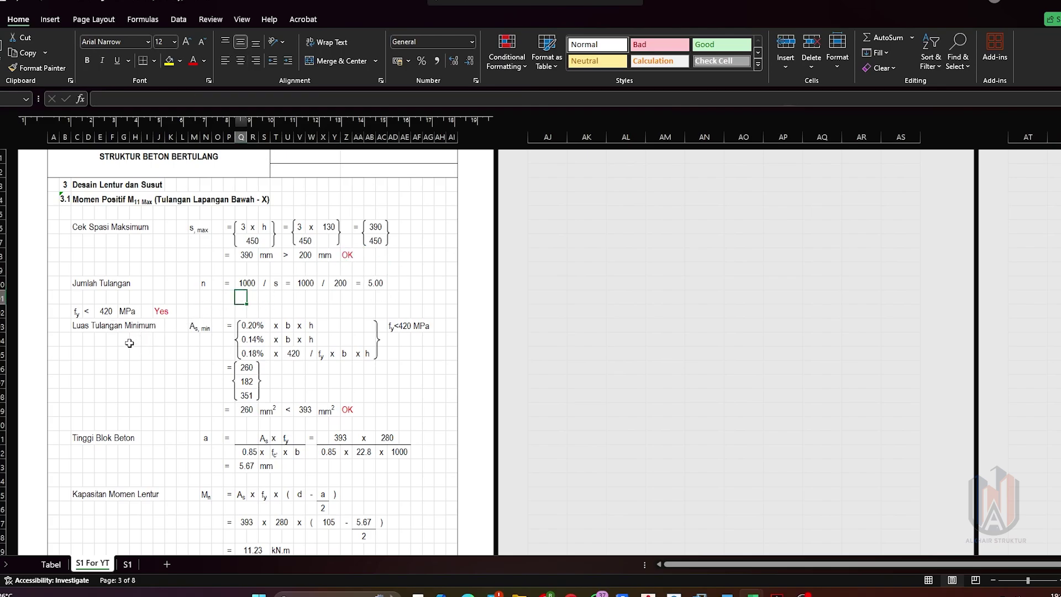
left_click(162, 346)
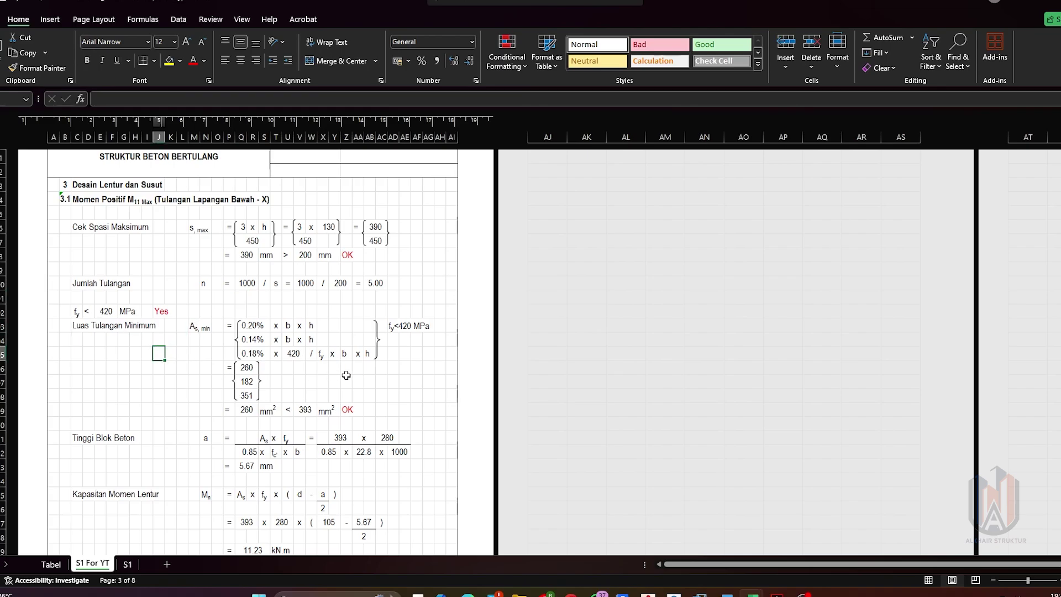
scroll(396, 355, "down", 1)
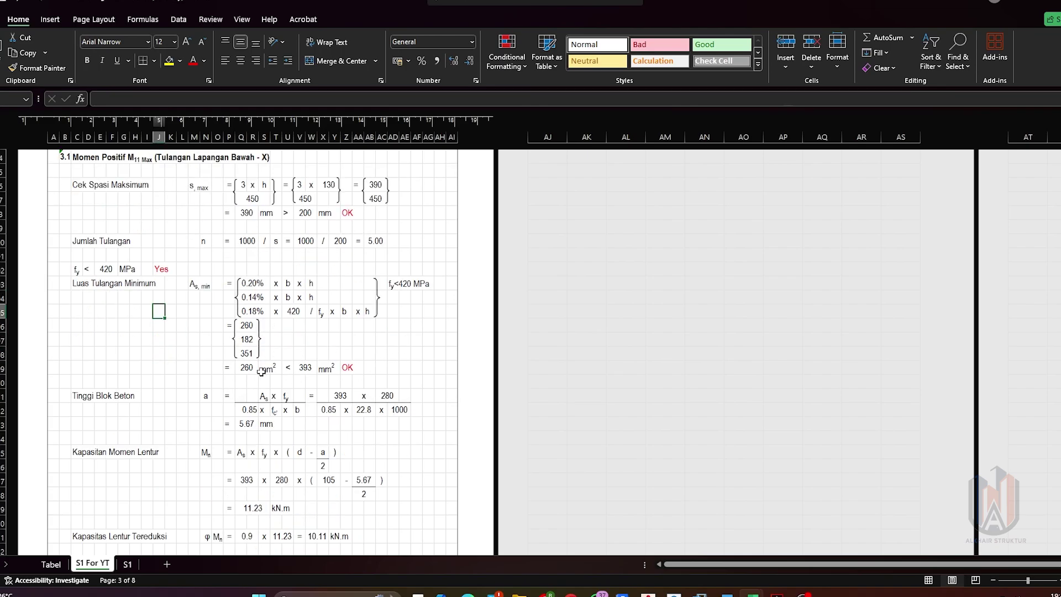
left_click(392, 348)
scroll(392, 348, "down", 2)
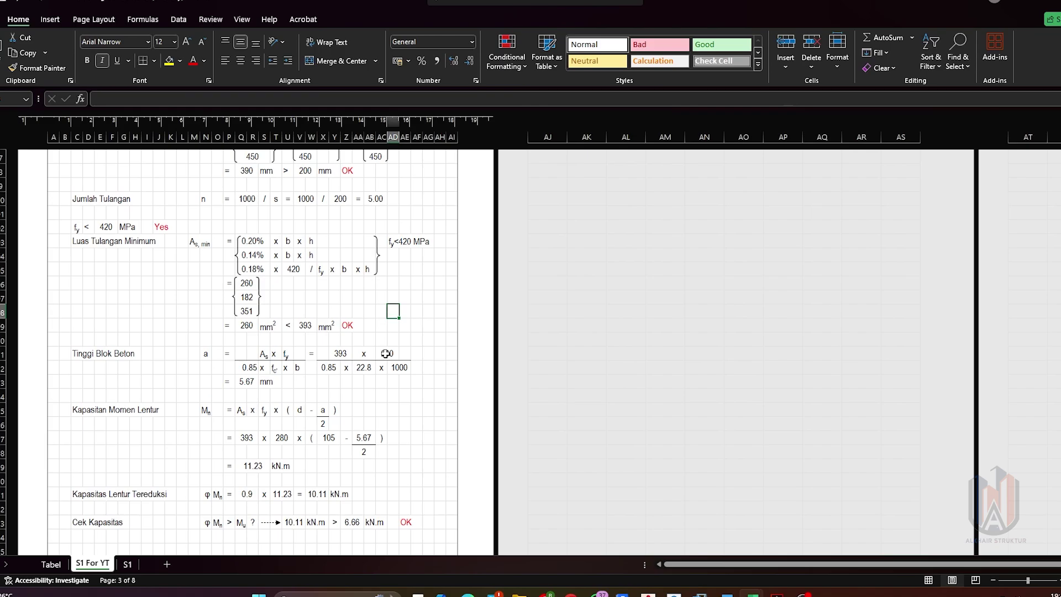
left_click(301, 494)
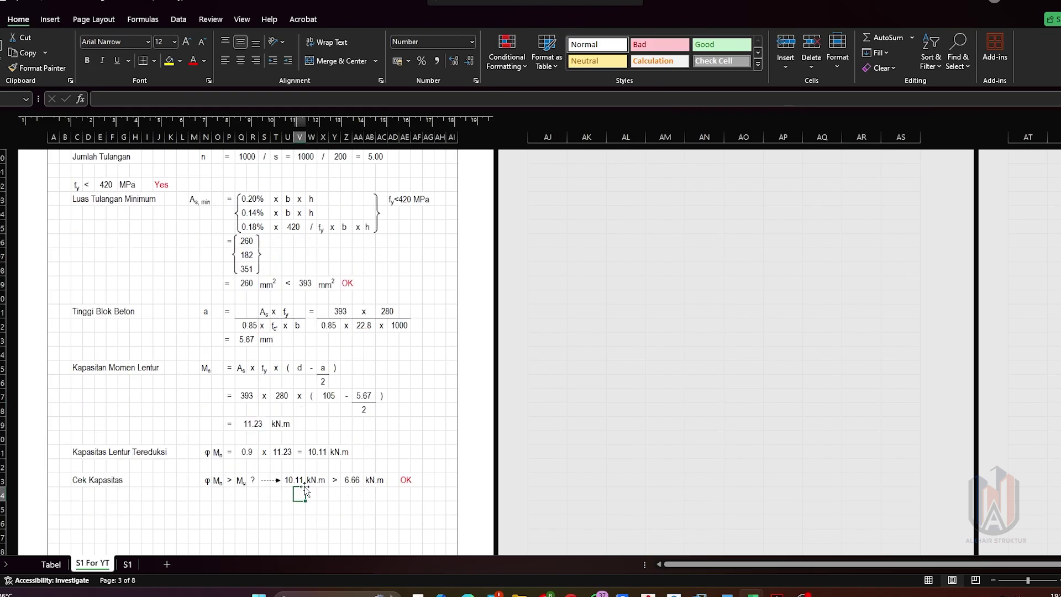
scroll(304, 492, "down", 1)
scroll(344, 463, "up", 4)
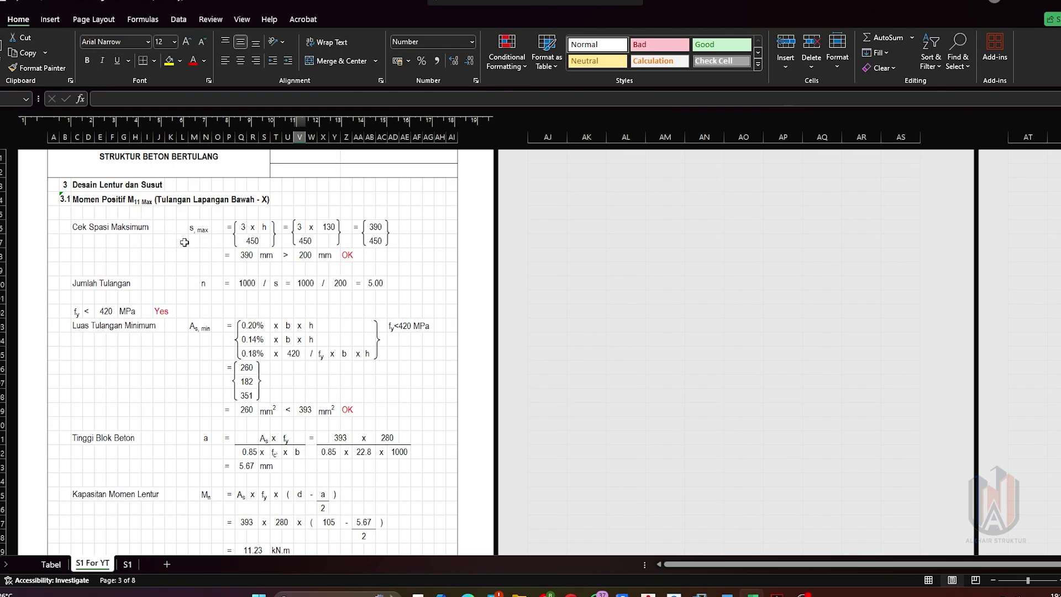
- Examine the flexural capacity check in section 3.1 and the spacing, reinforcement area and capacity checks for M11 Min in section 3.2
scroll(275, 352, "down", 10)
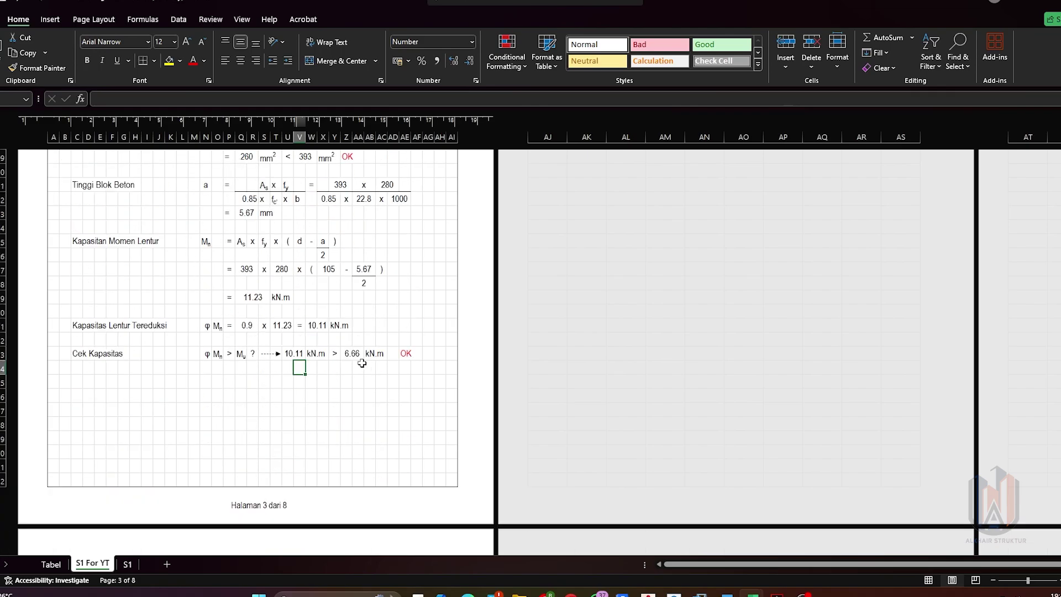
scroll(273, 341, "down", 5)
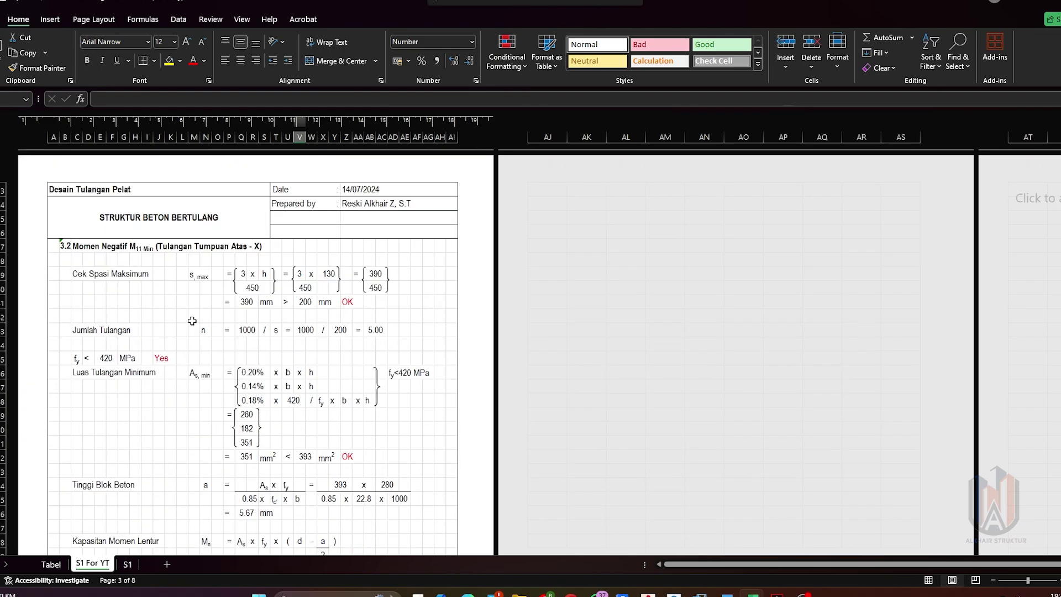
left_click(184, 318)
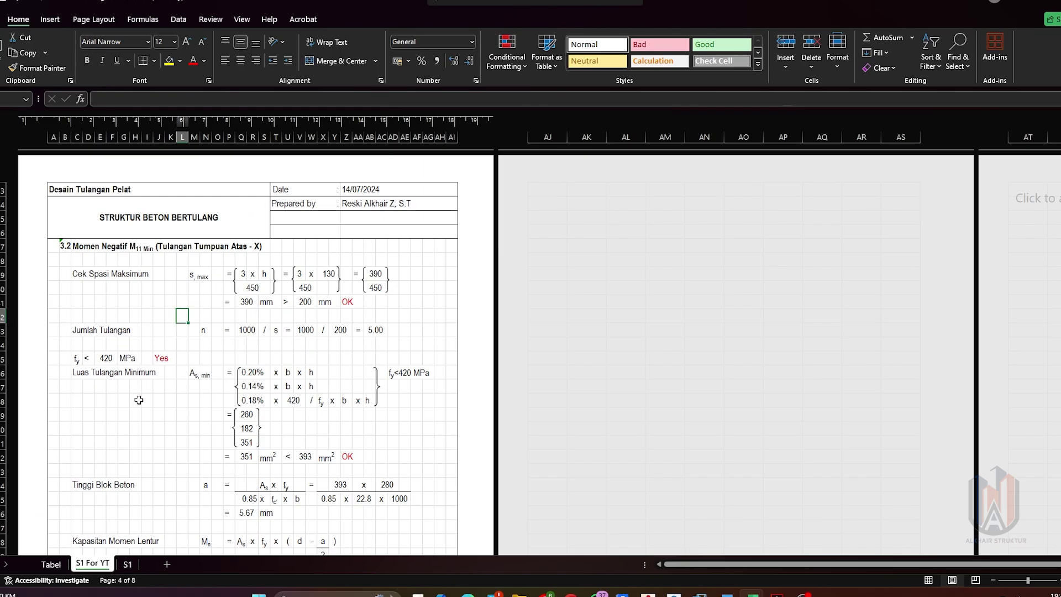
left_click(393, 456)
scroll(399, 392, "down", 2)
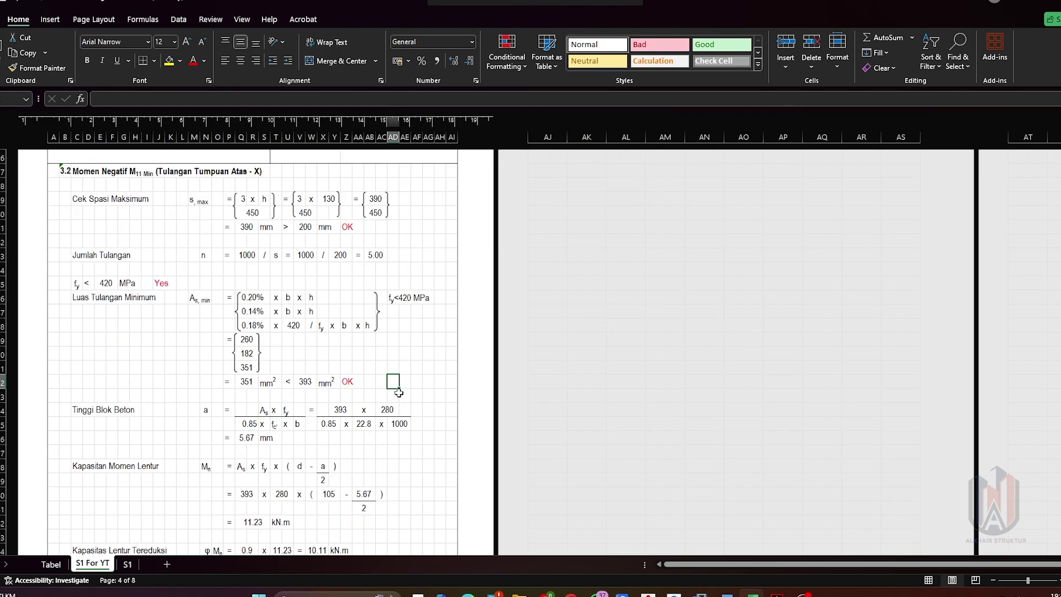
scroll(399, 393, "down", 3)
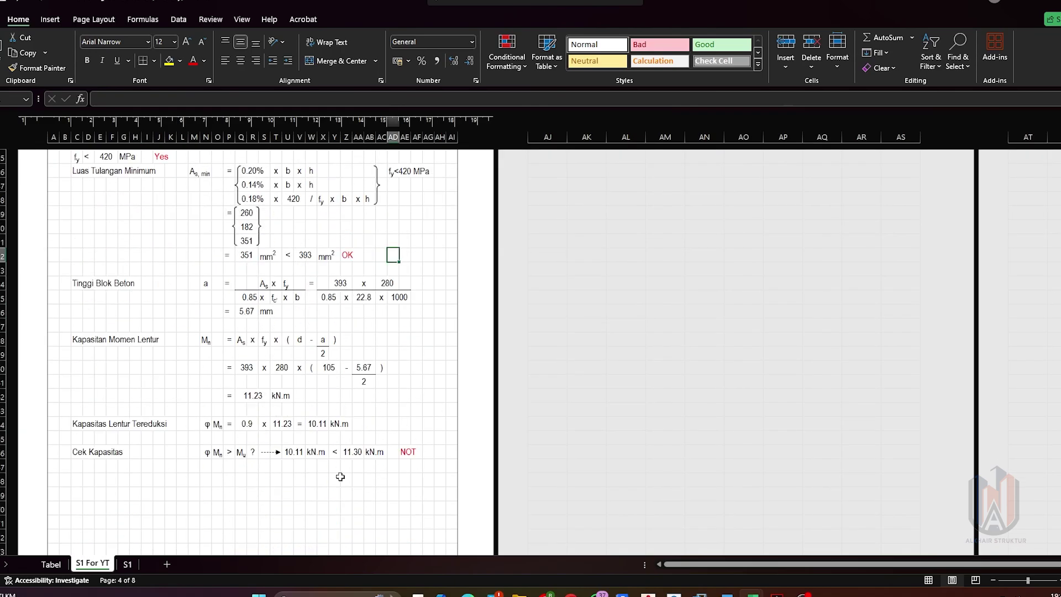
left_click(326, 468)
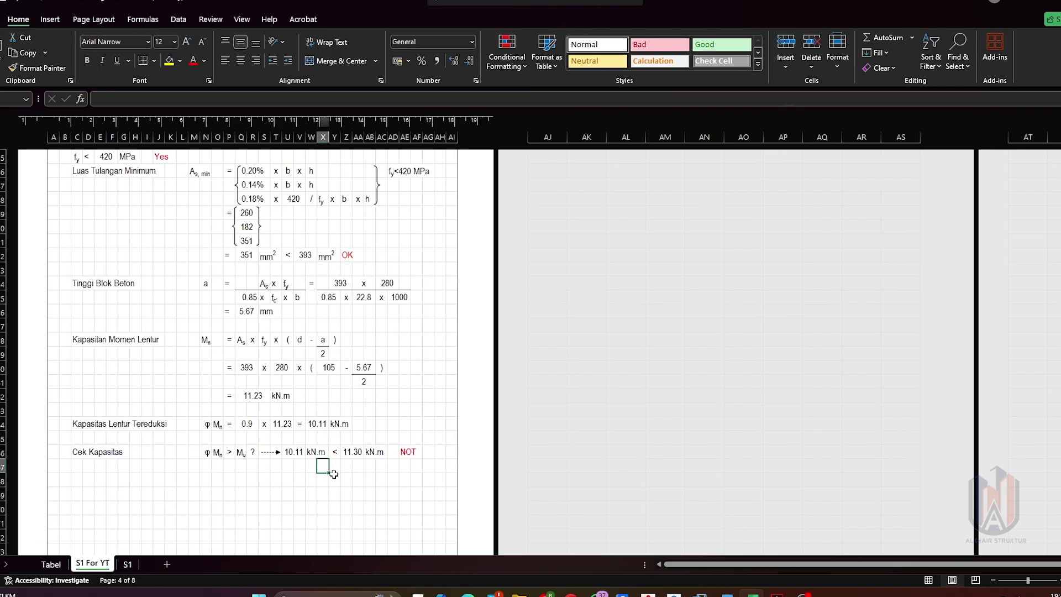
left_click(287, 481)
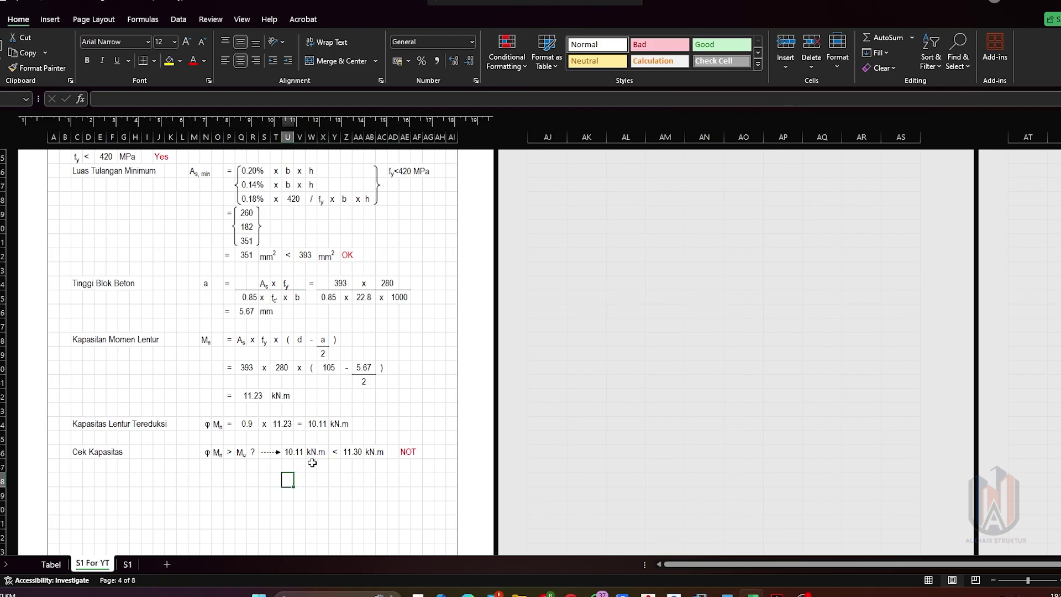
scroll(401, 479, "up", 1)
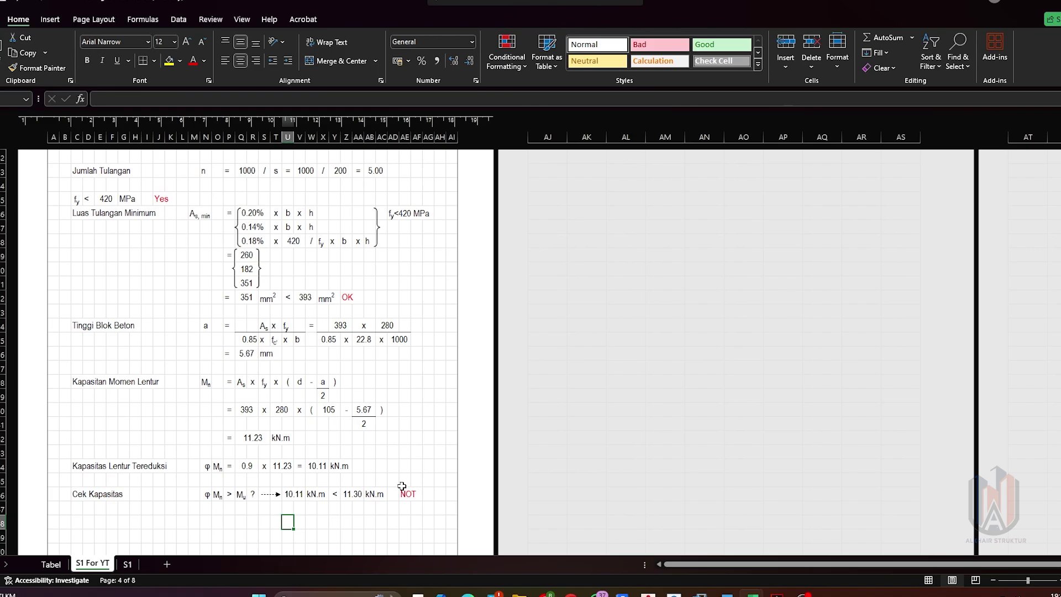
scroll(403, 485, "up", 2)
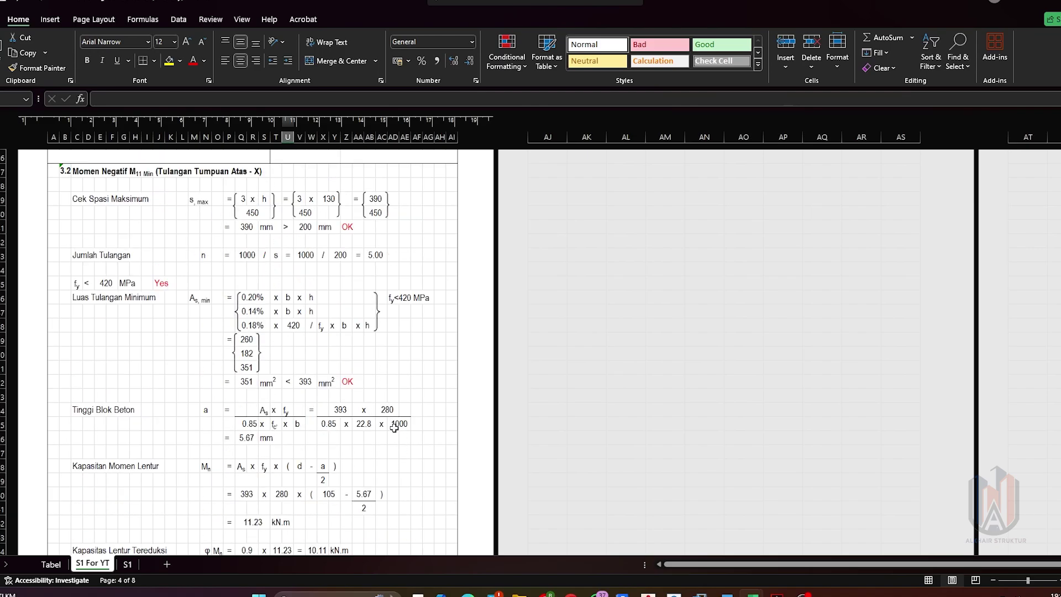
- Set the reinforcement spacing in section 1.5 to 150 mm for M11 Max, M11 Min, M22 Max and M22 Min
scroll(331, 313, "up", 20)
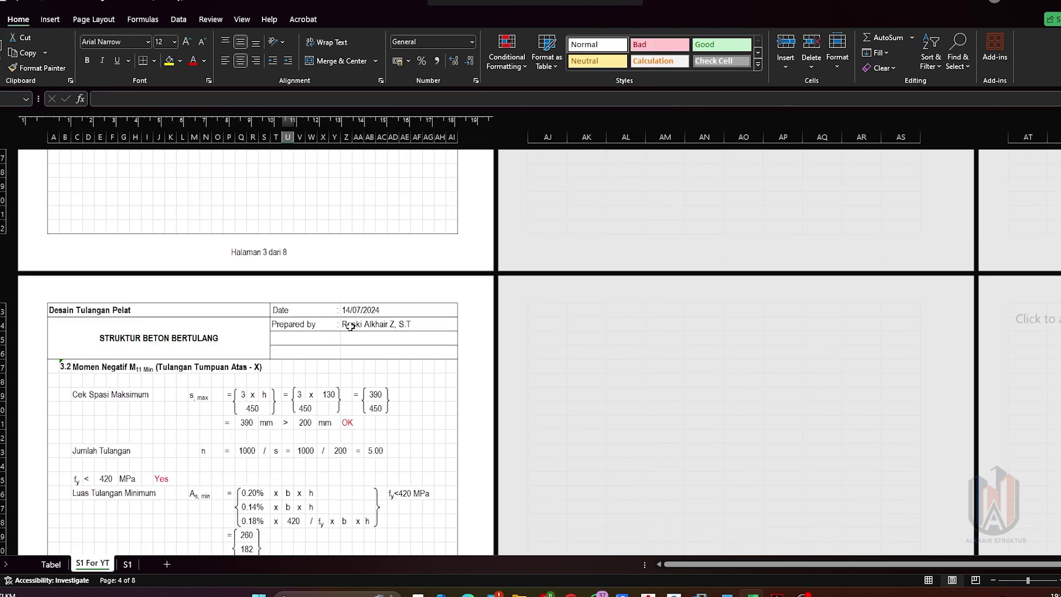
scroll(352, 391, "up", 15)
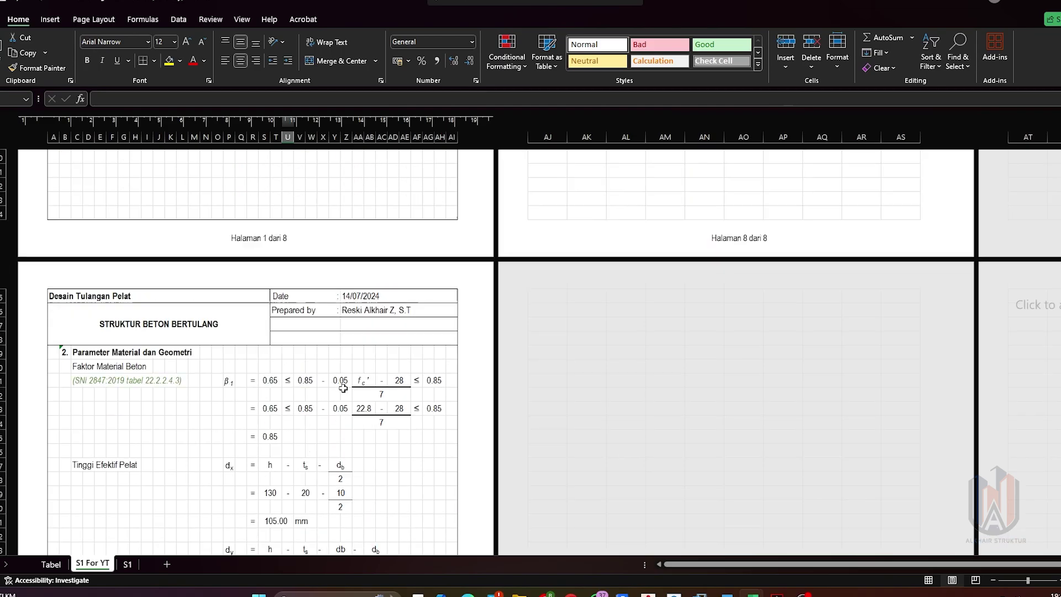
left_click(307, 409)
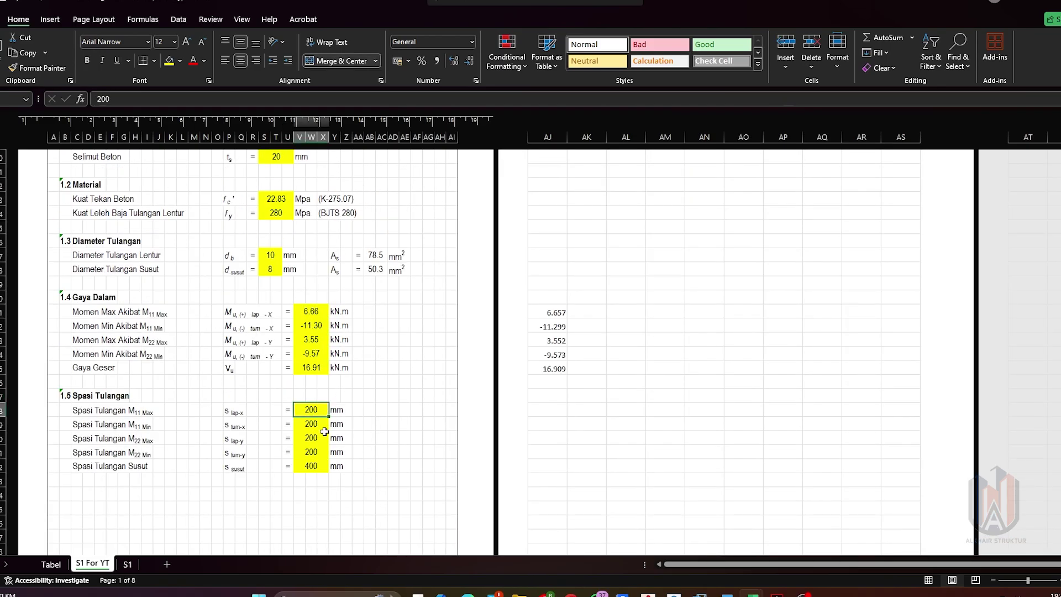
type("150")
key("Return")
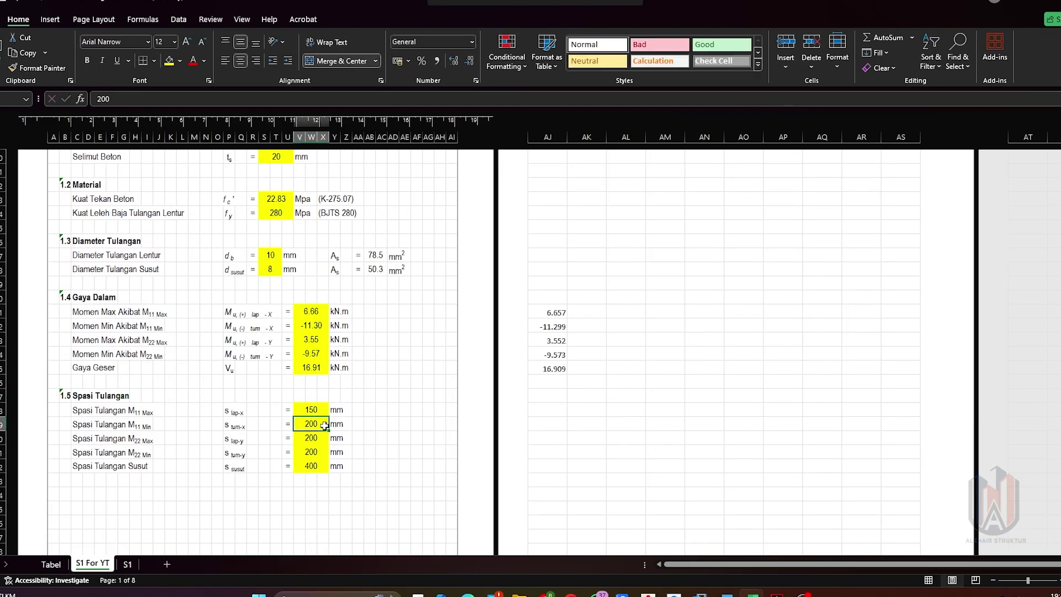
type("150")
key("Return")
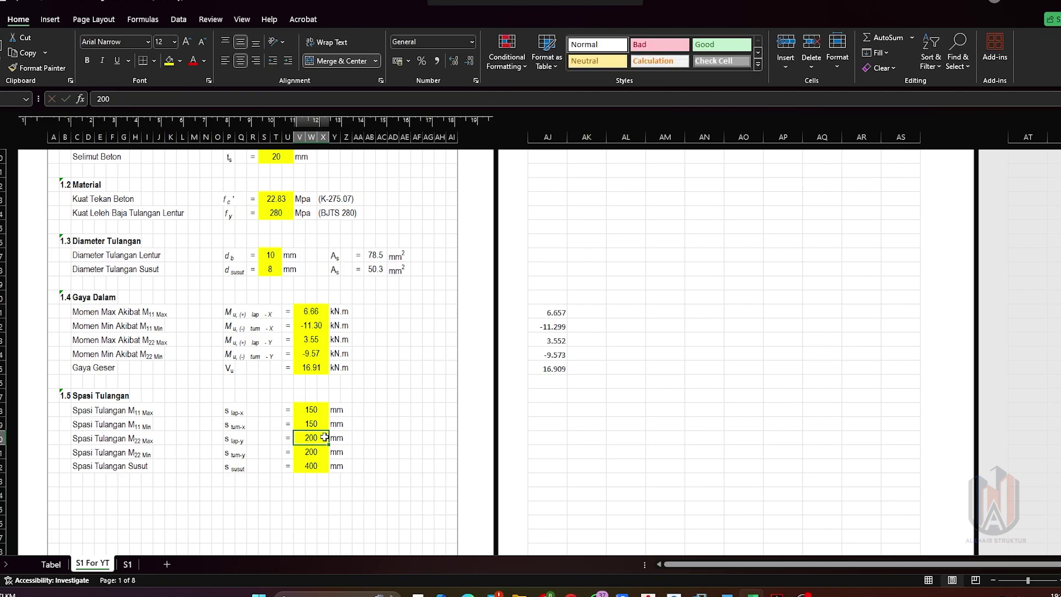
type("150")
key("Return")
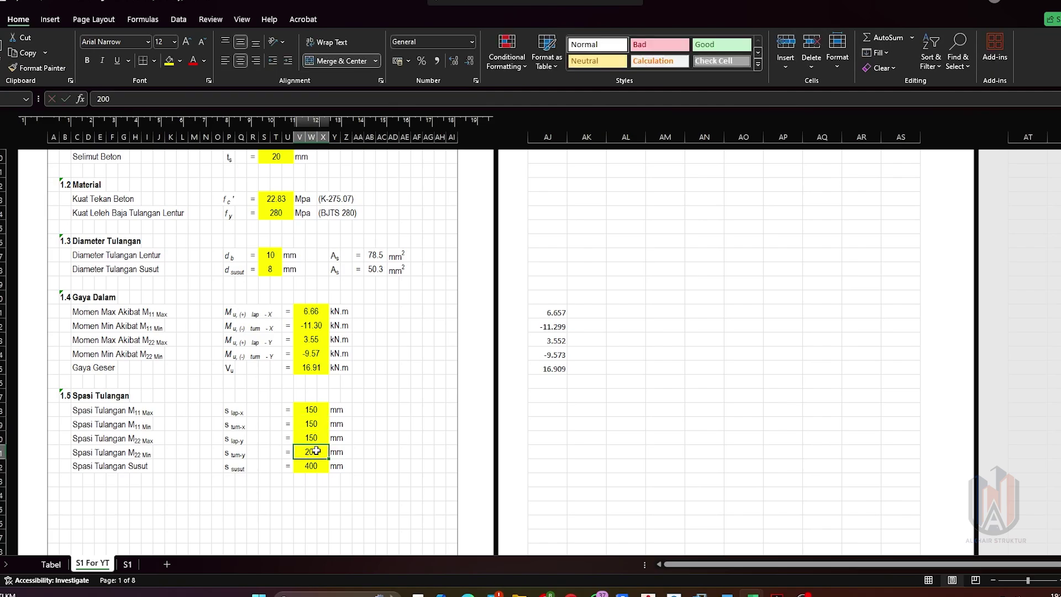
type("150")
left_click(374, 454)
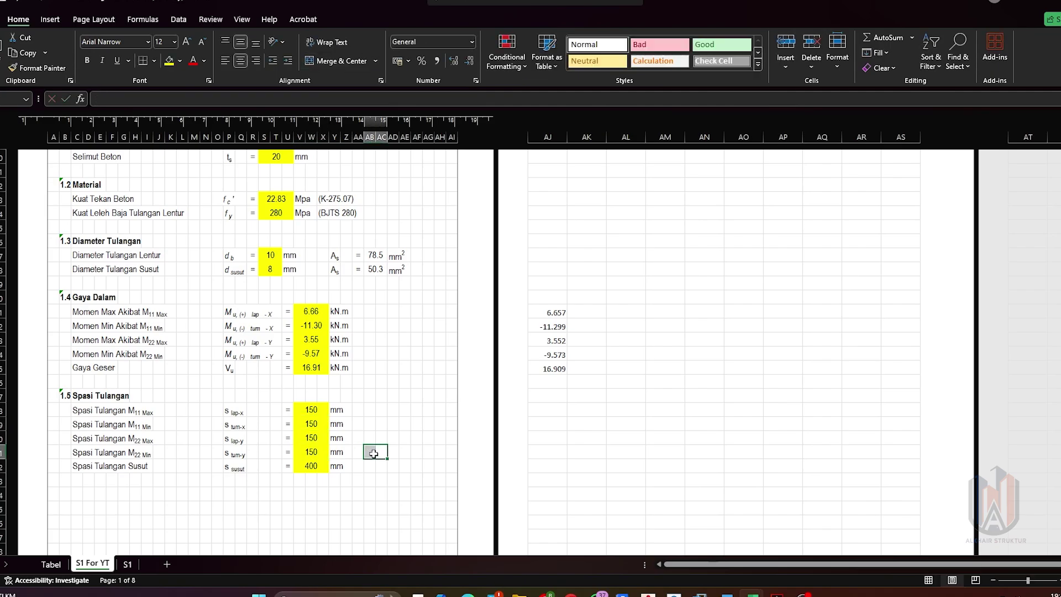
- Set the Susut reinforcement spacing in section 1.5 to 300 mm
left_click(313, 468)
type("300")
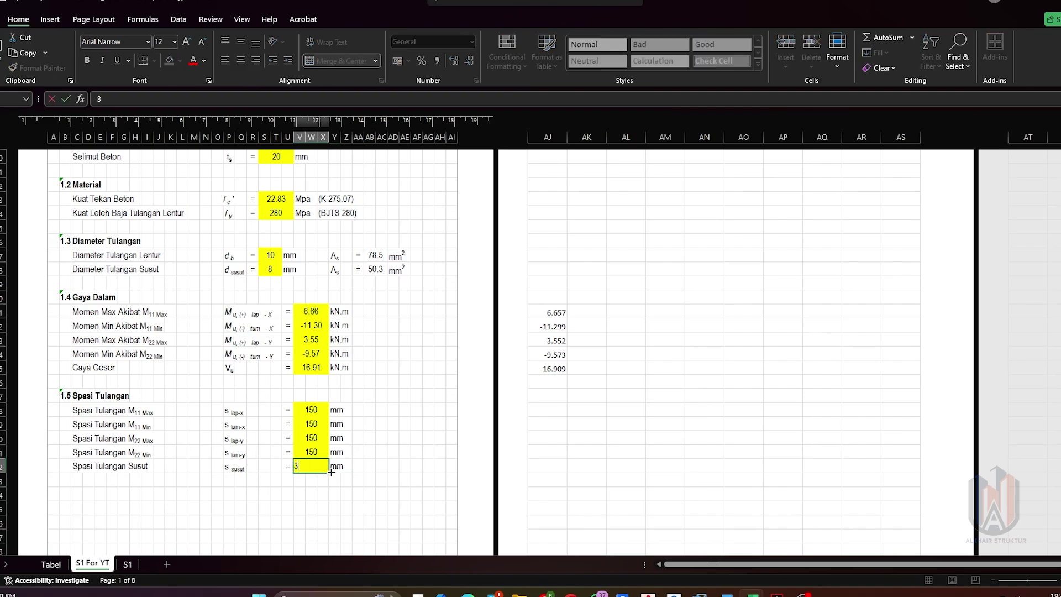
left_click(382, 469)
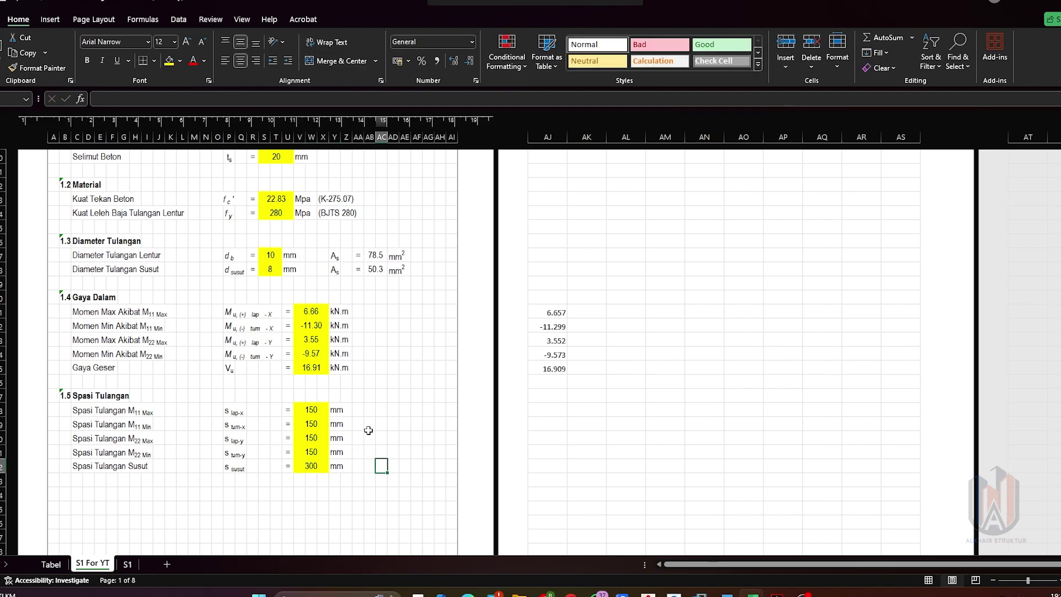
- Recheck the spacing, bar count, minimum reinforcement area and flexural capacity for M11 Max and M11 Min in sections 3.1 and 3.2
scroll(368, 429, "down", 15)
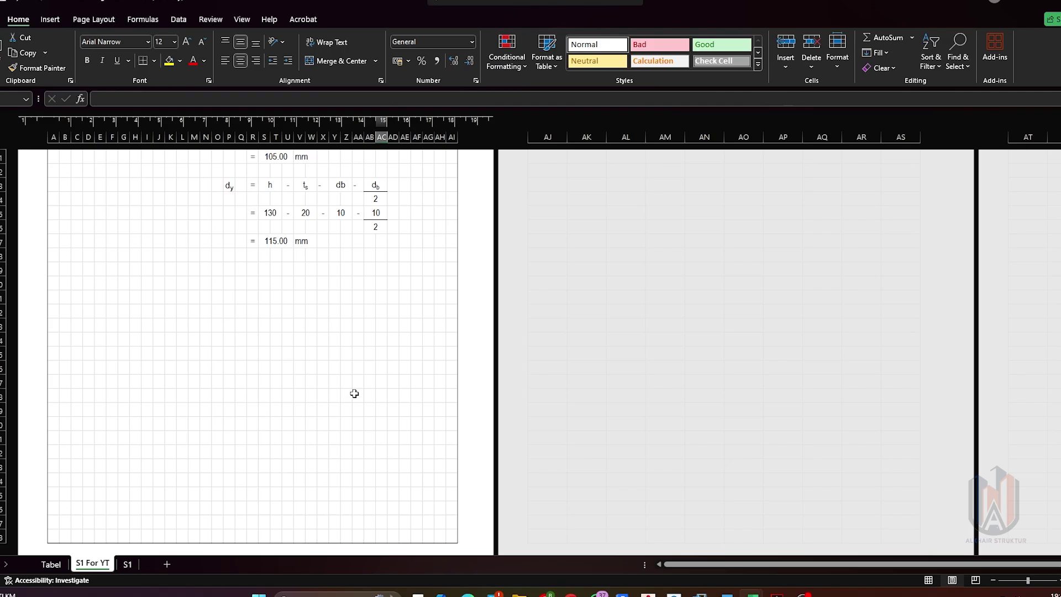
scroll(350, 392, "up", 8)
scroll(350, 391, "down", 7)
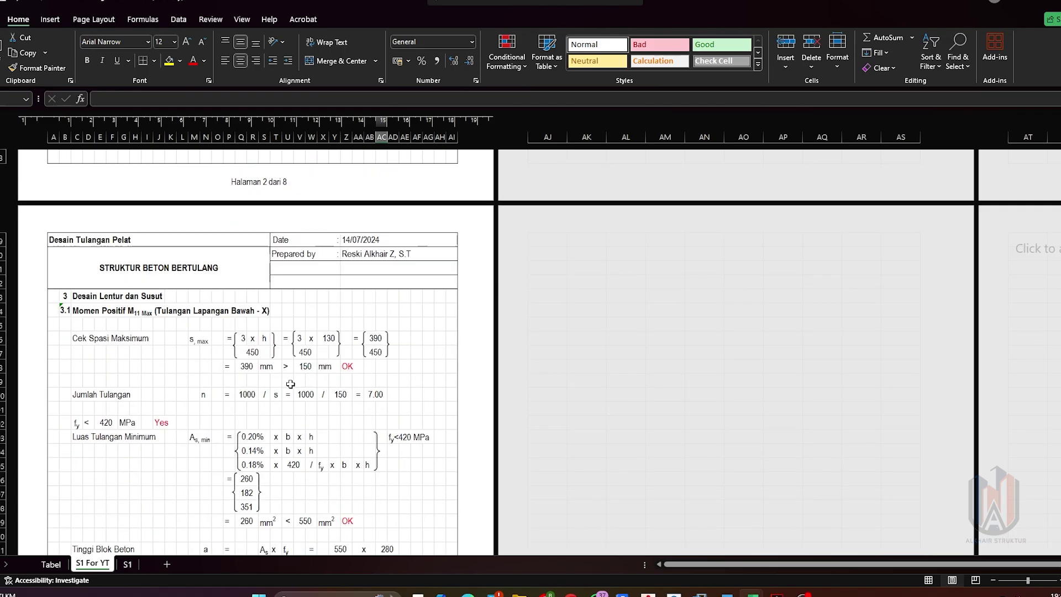
scroll(354, 390, "down", 2)
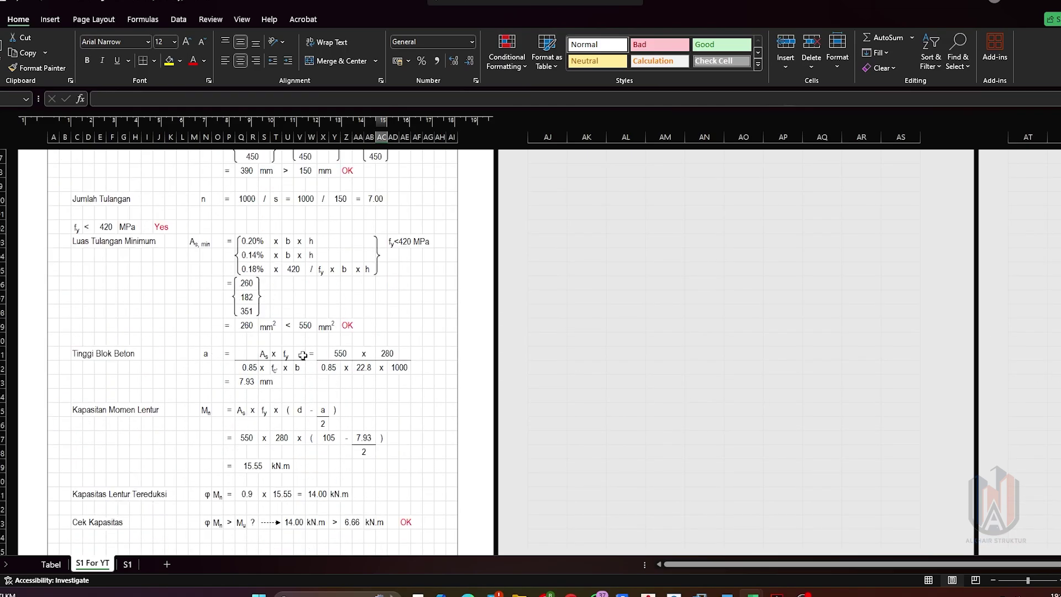
scroll(352, 387, "down", 2)
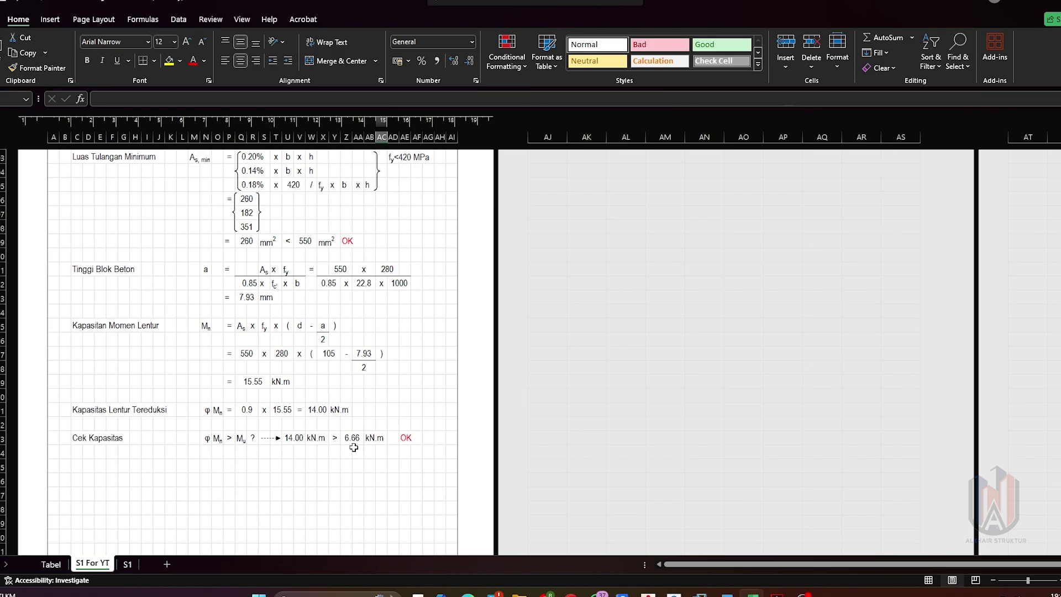
scroll(366, 431, "down", 3)
scroll(376, 393, "down", 6)
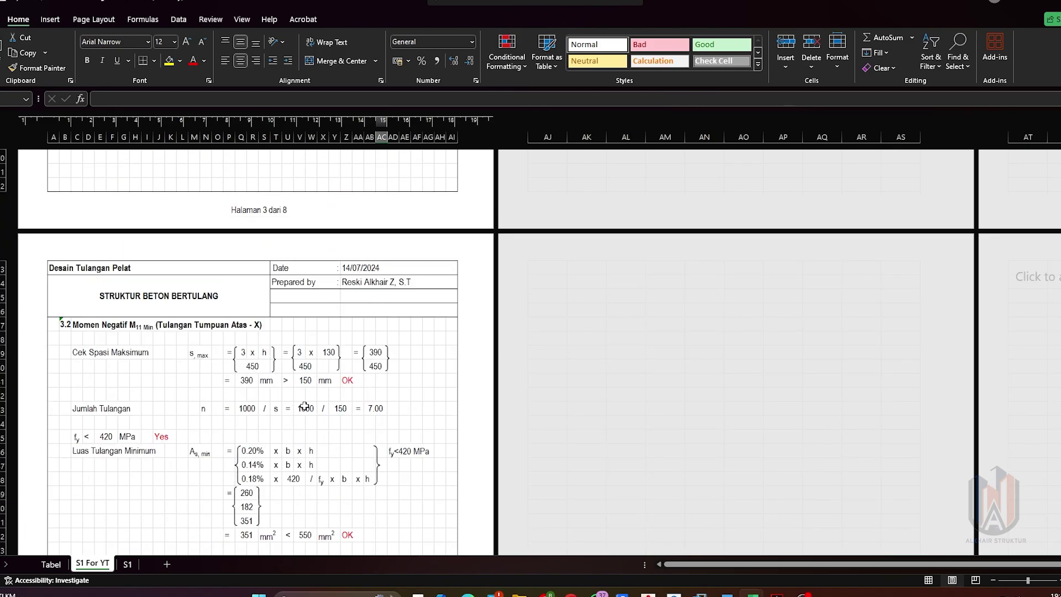
scroll(346, 389, "down", 3)
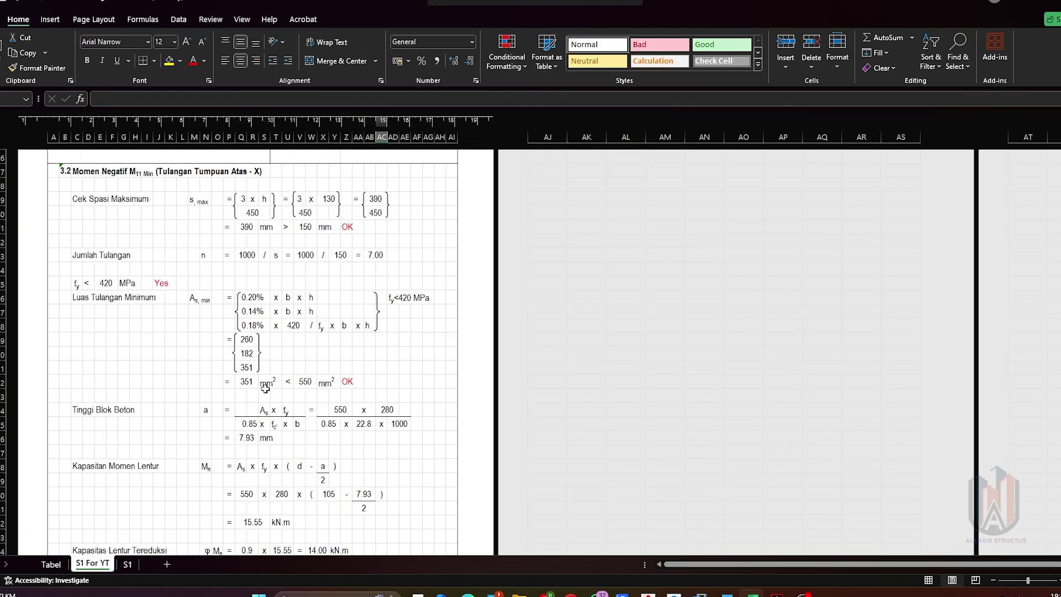
scroll(366, 346, "down", 3)
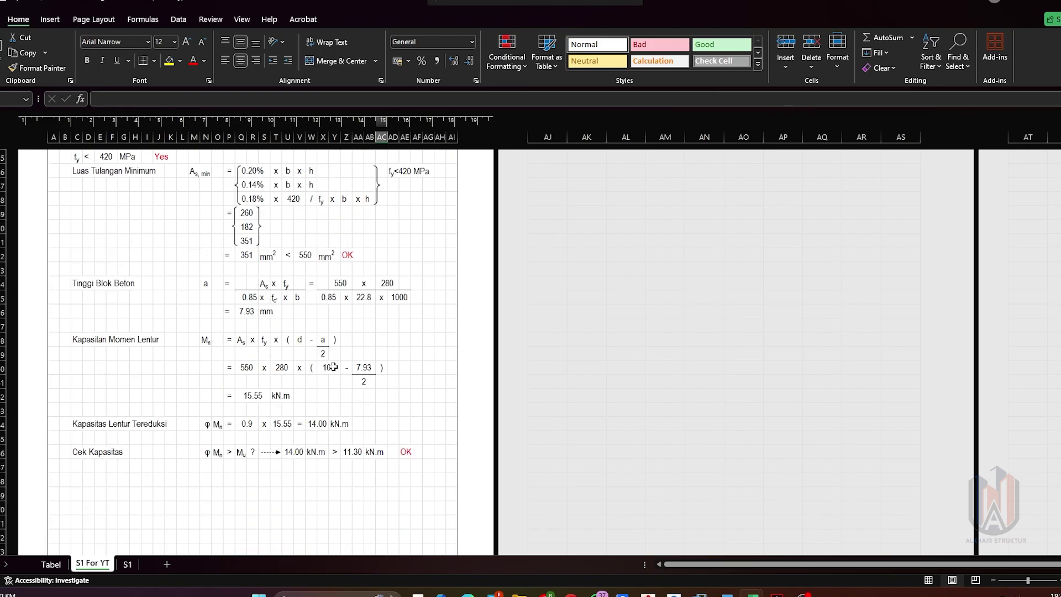
- Review the M22 Max and M22 Min flexural checks in sections 3.3 and 3.4 and the Susut reinforcement checks in section 3.5
scroll(381, 370, "down", 10)
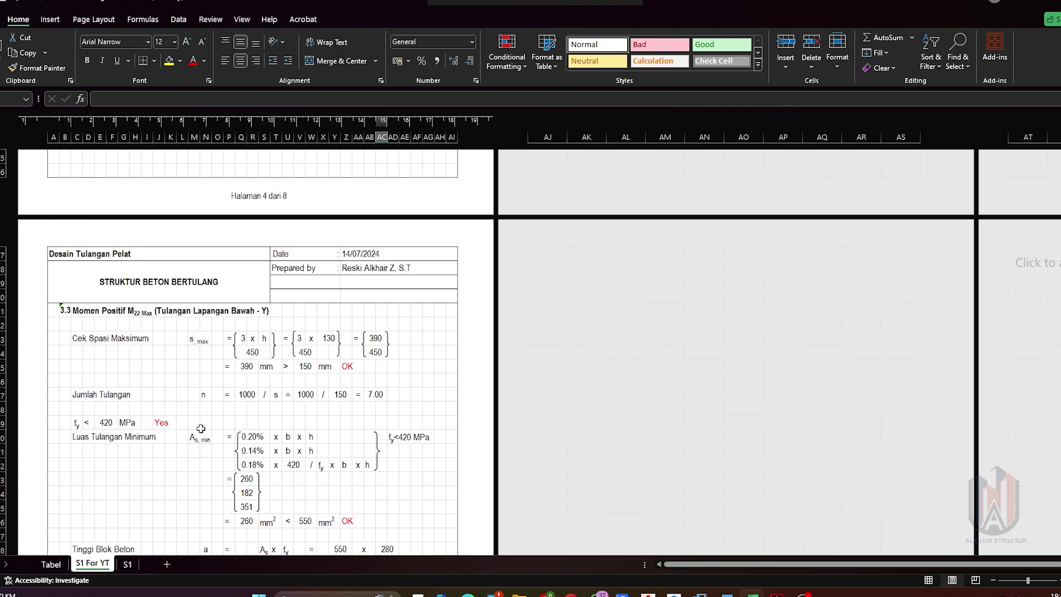
scroll(341, 439, "down", 4)
scroll(289, 402, "down", 2)
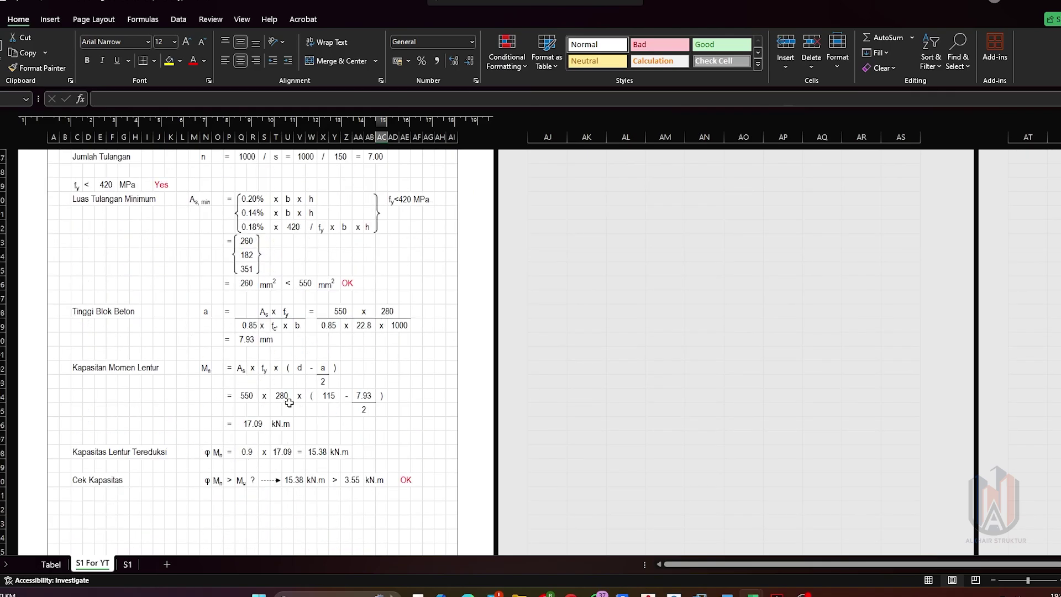
scroll(376, 450, "down", 9)
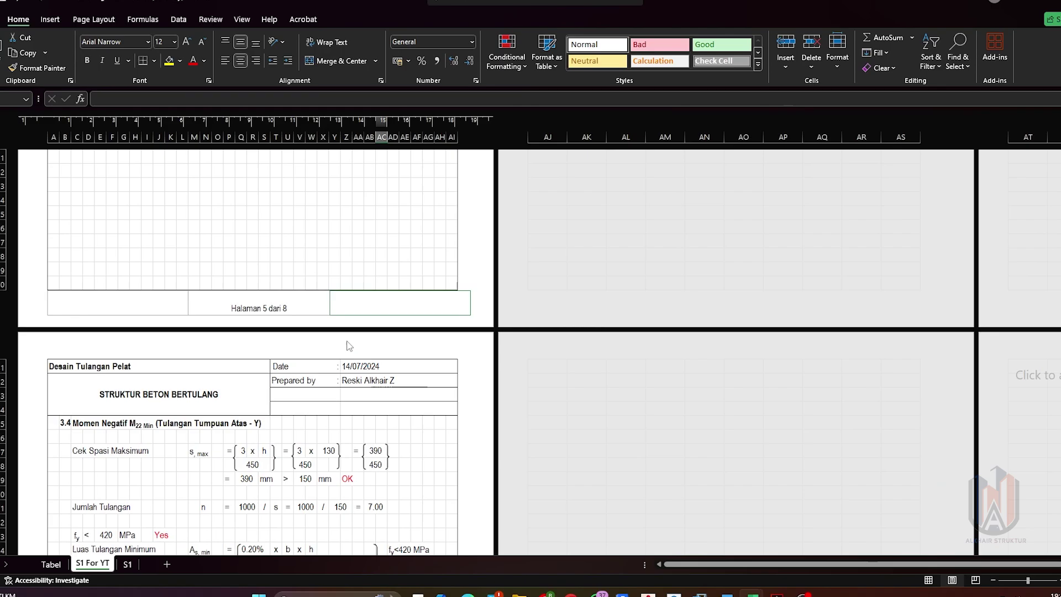
scroll(236, 433, "down", 7)
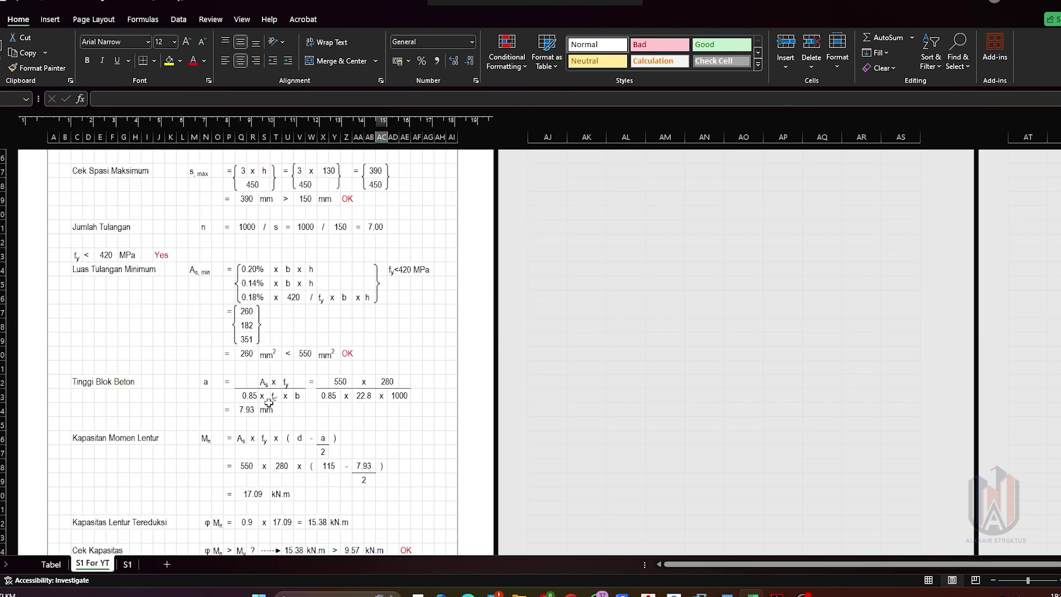
scroll(309, 399, "down", 2)
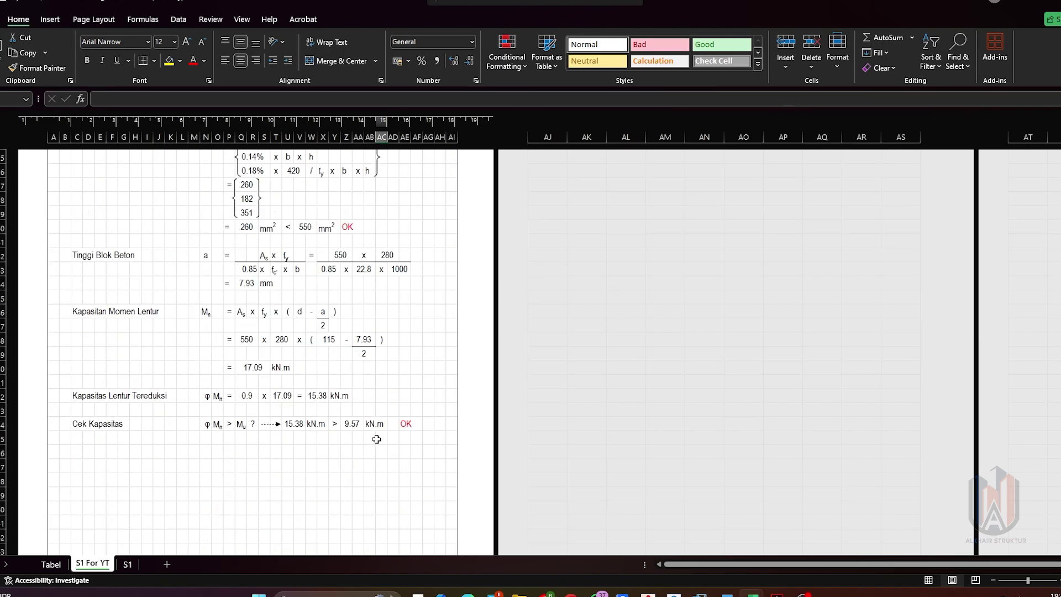
scroll(376, 439, "down", 10)
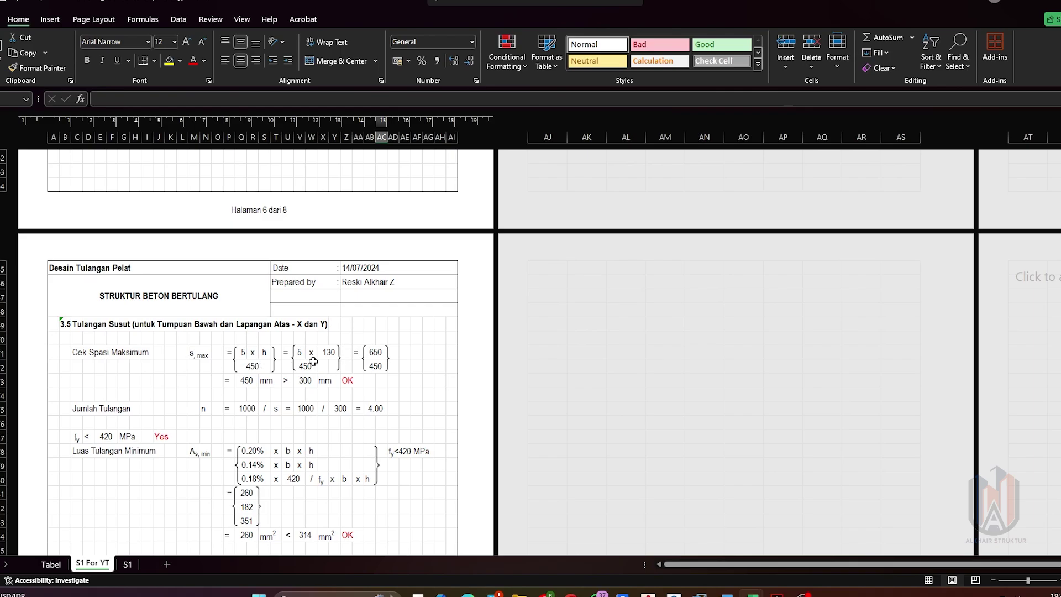